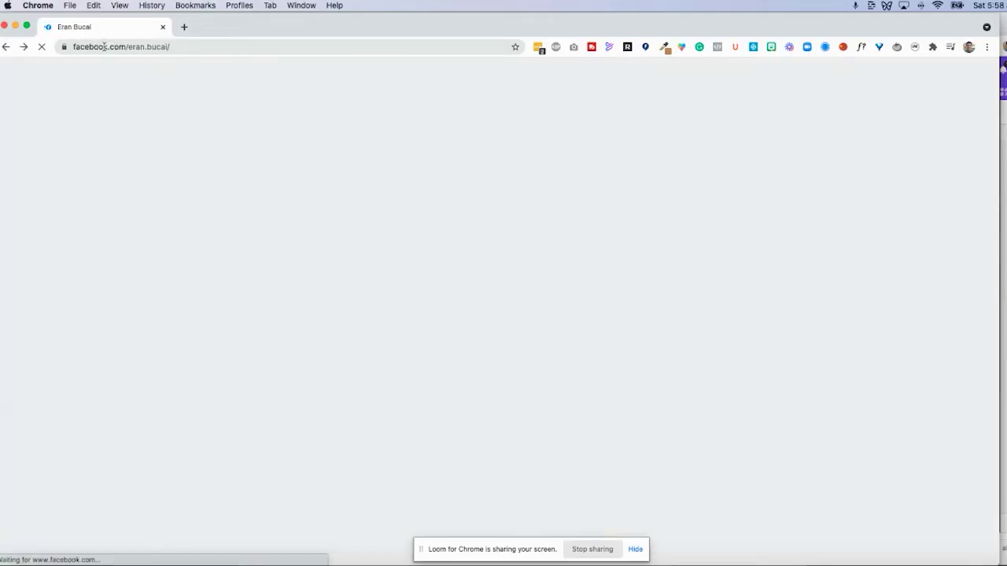
- Go to the Facebook Page and open Settings > Messaging from the Manage Page sidebar
left_click(104, 47)
type("review")
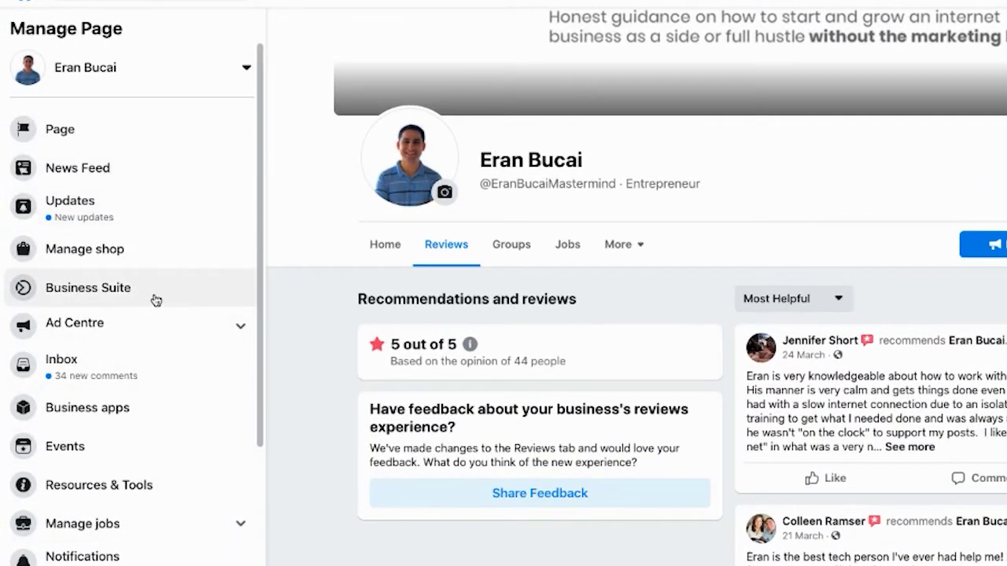
scroll(153, 298, "down", 3)
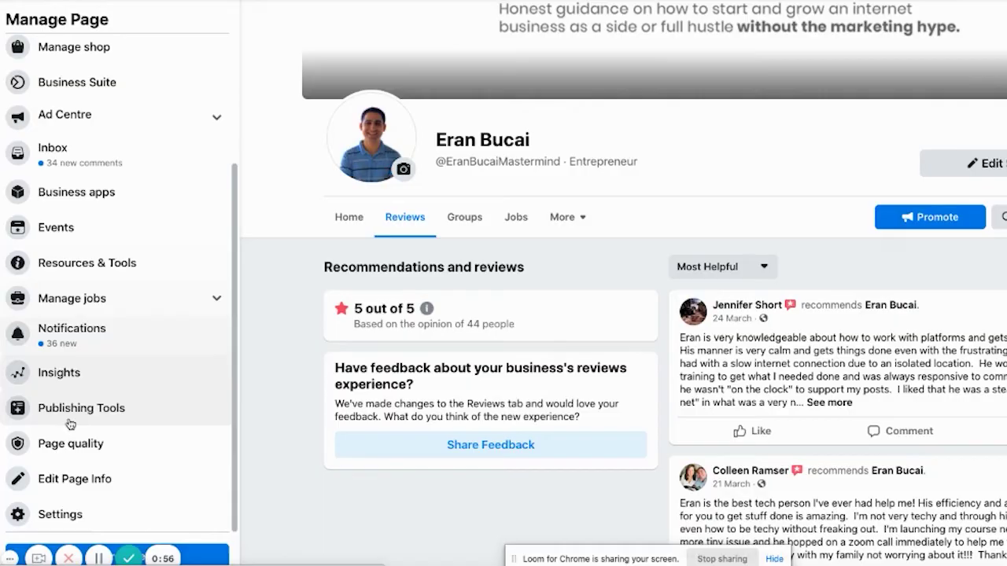
left_click(65, 513)
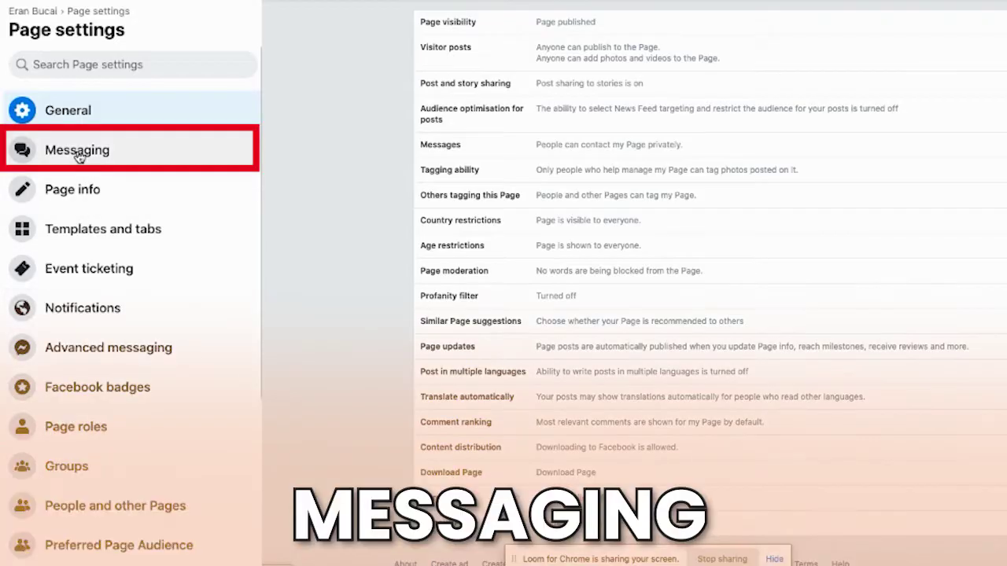
left_click(77, 154)
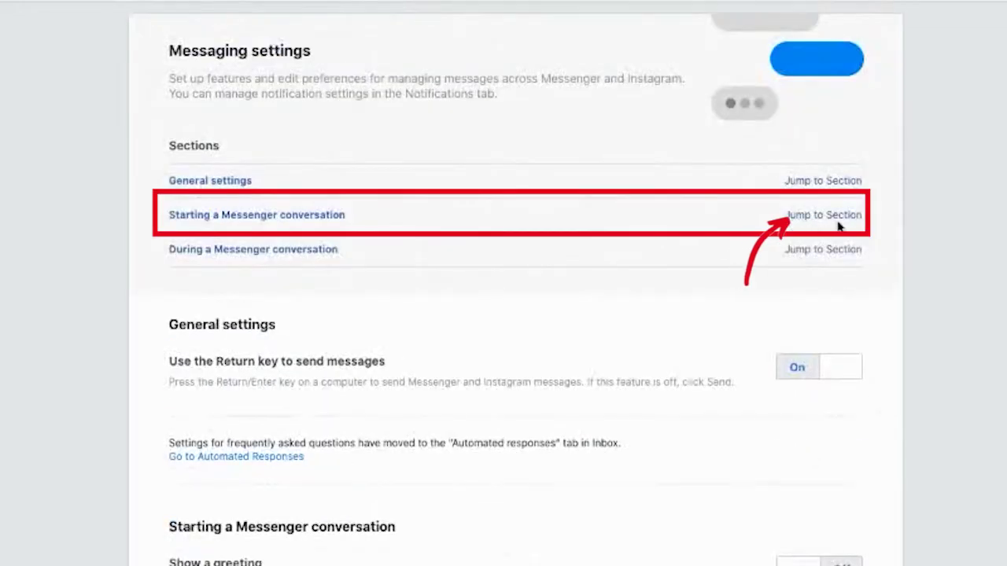
- Switch Show a greeting on under Starting a Messenger conversation and start editing the greeting text
left_click(832, 223)
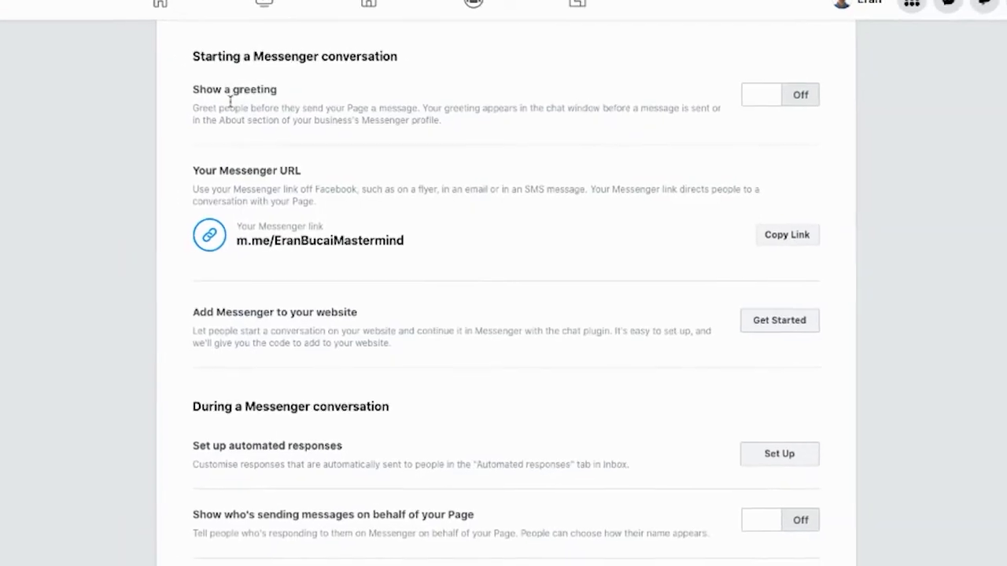
left_click(789, 105)
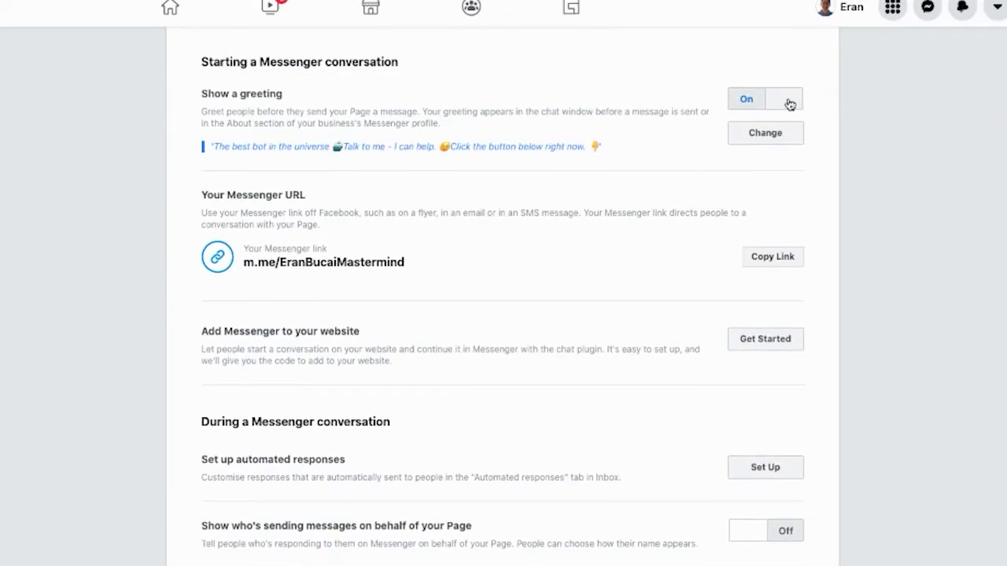
left_click(760, 134)
scroll(538, 307, "down", 2)
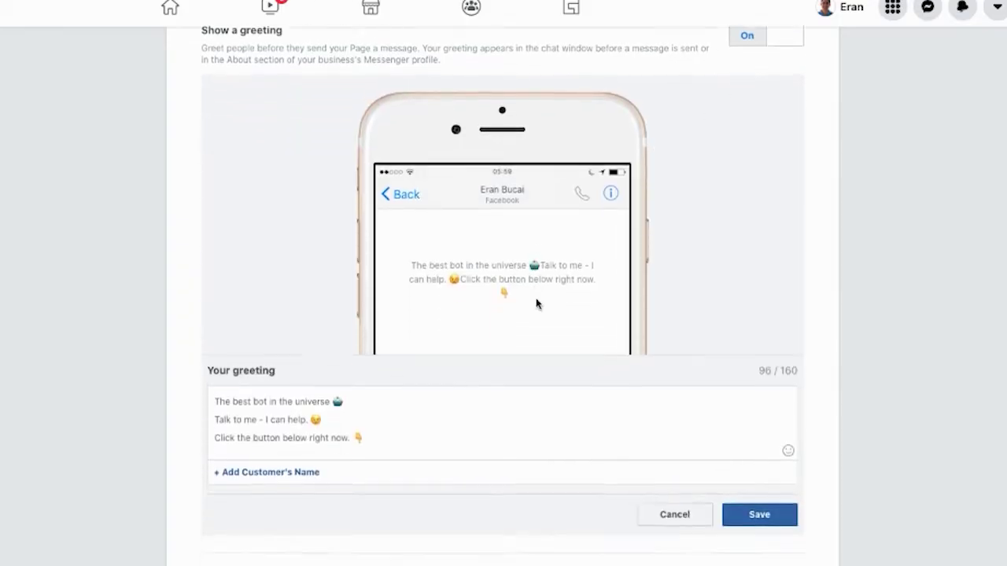
left_click(269, 370)
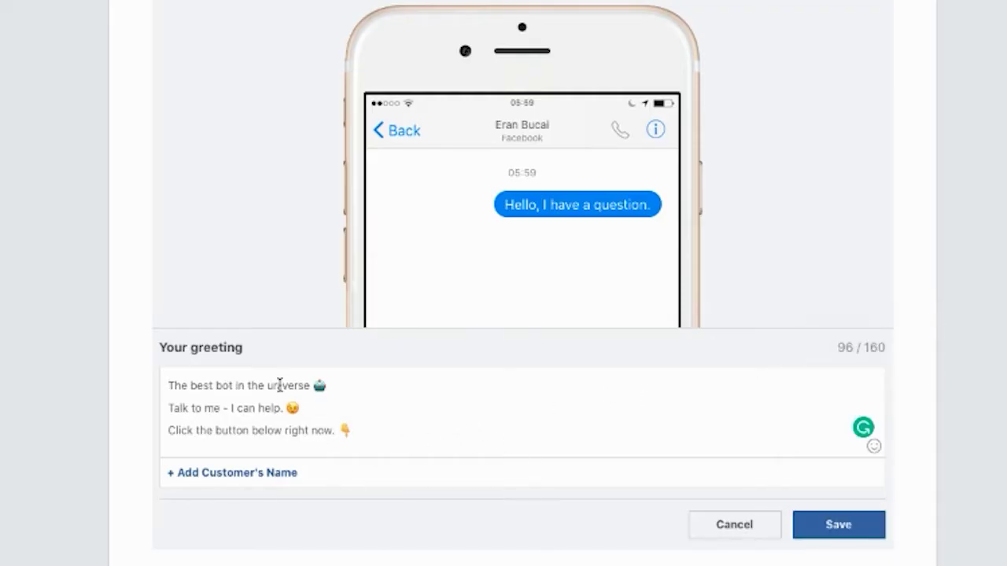
- Insert the recipient's first name after 'Talk to me' and save the greeting
left_click(254, 475)
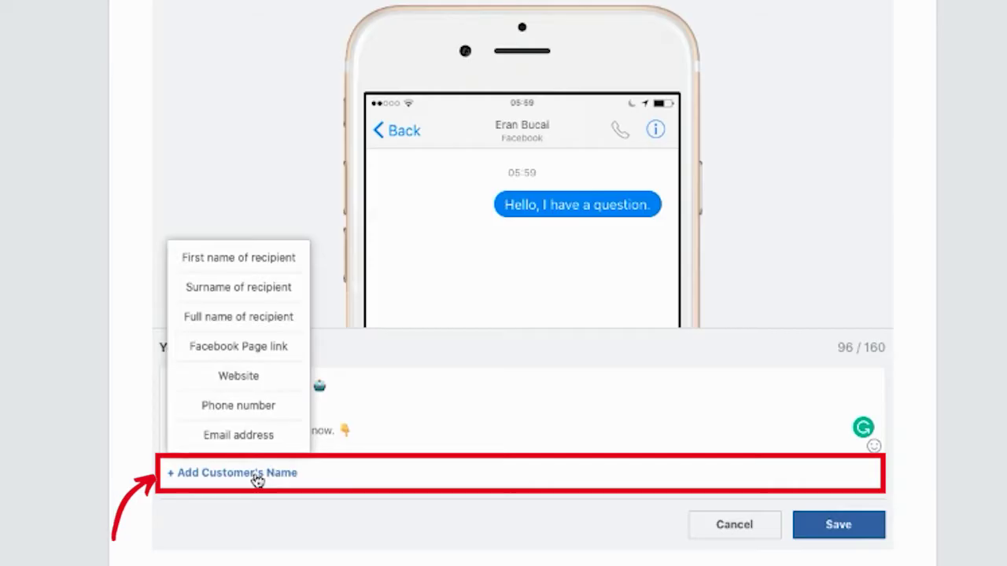
left_click(257, 261)
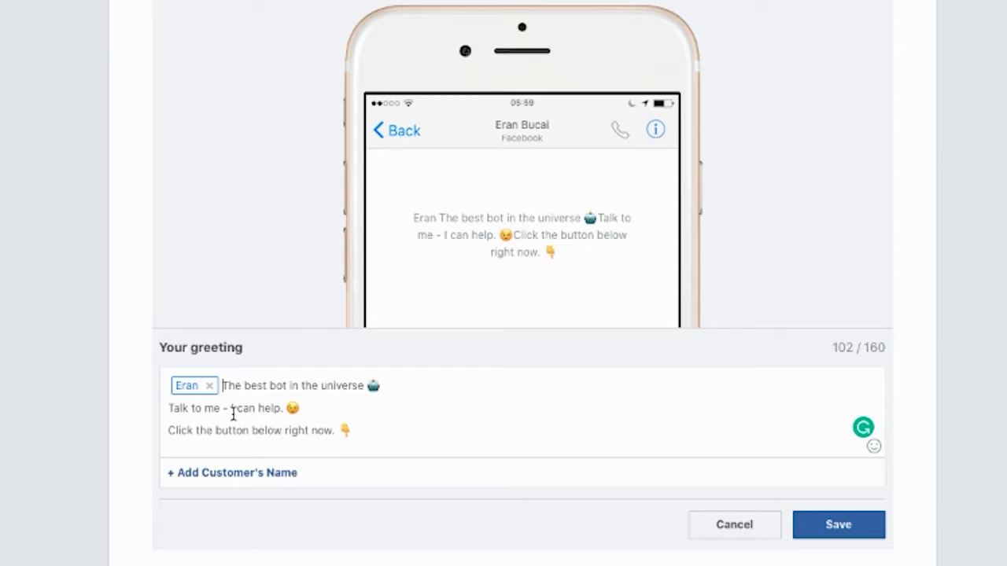
key("BackSpace")
key("BackSpace")
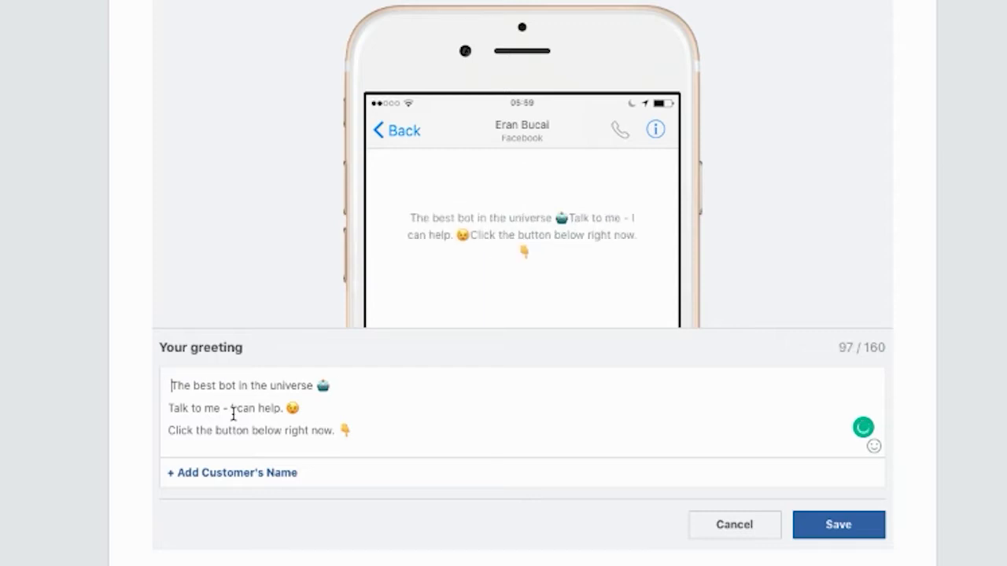
left_click(223, 408)
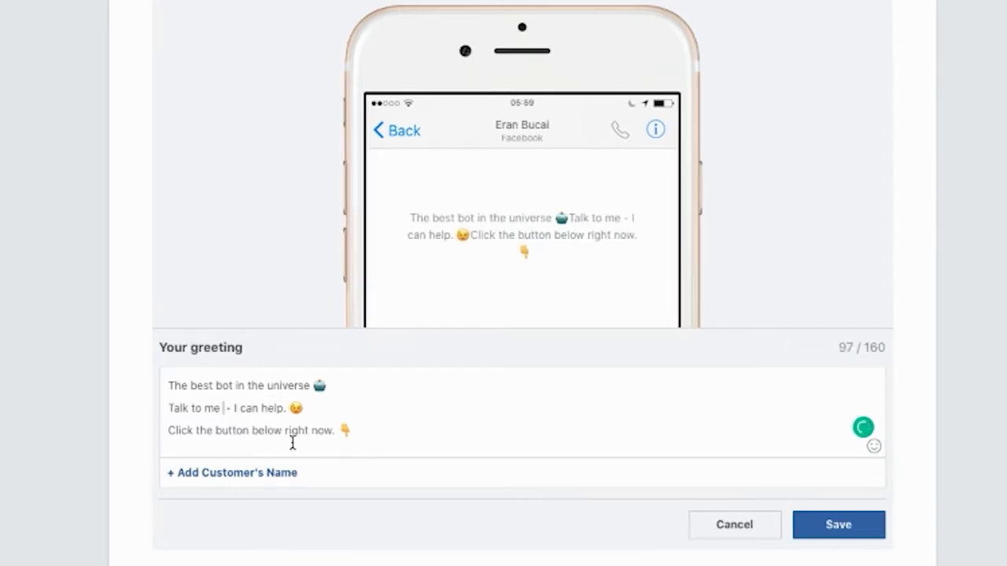
left_click(244, 473)
left_click(248, 258)
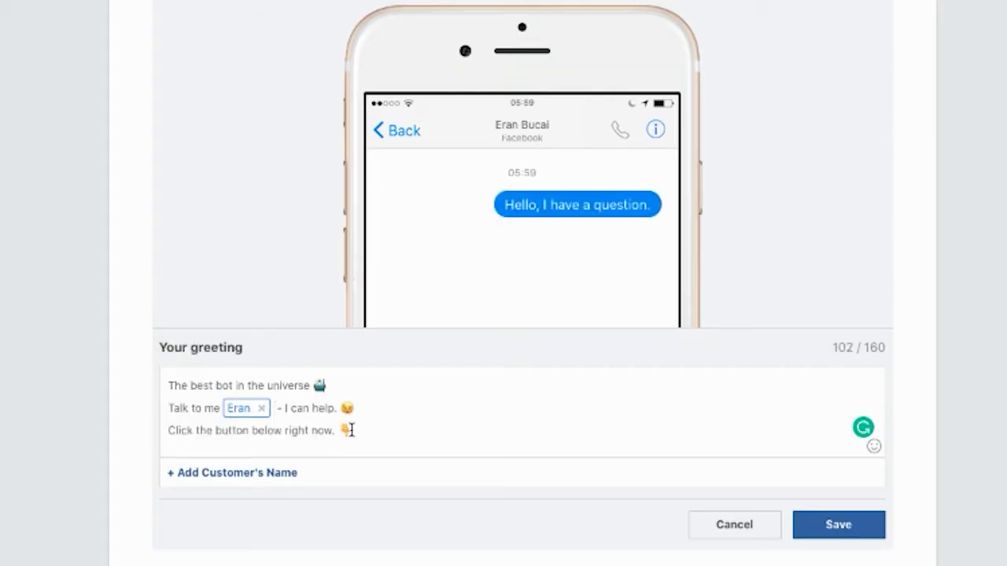
left_click(853, 525)
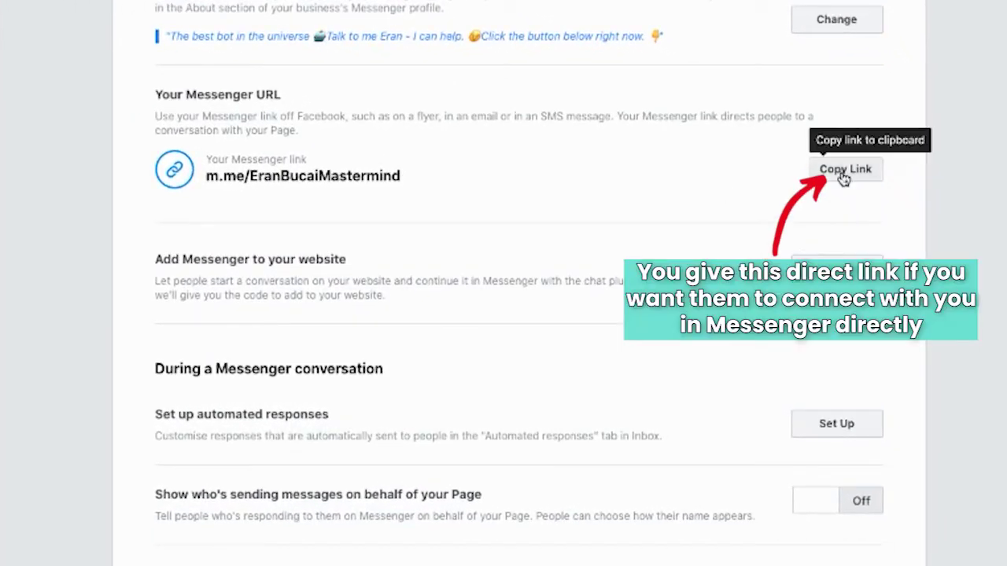
- Open the Page's m.me/EranBucaiMastermind link in a new tab, then return to Facebook settings
left_click(843, 178)
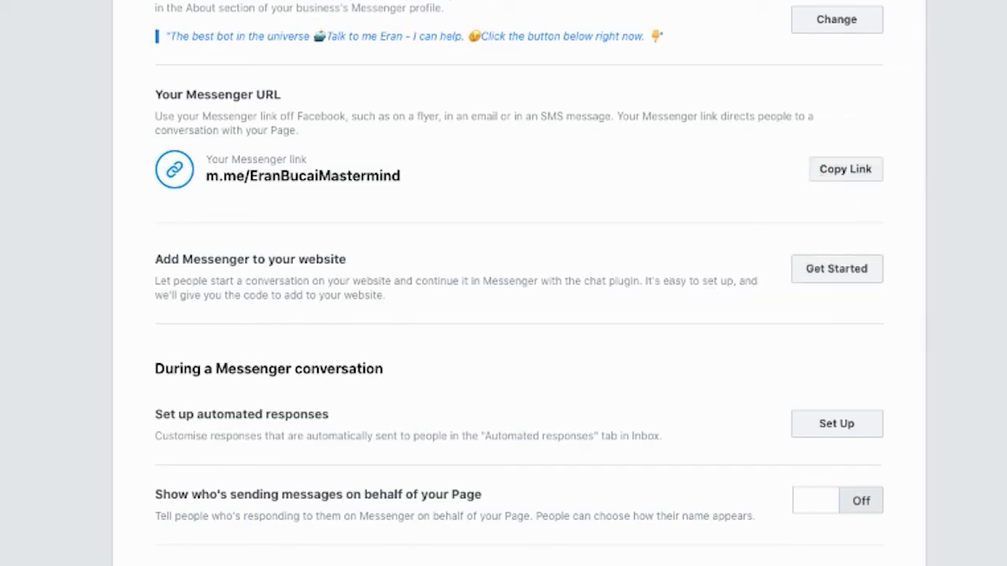
type("m.me/EranBucaiMastermind")
key("Return")
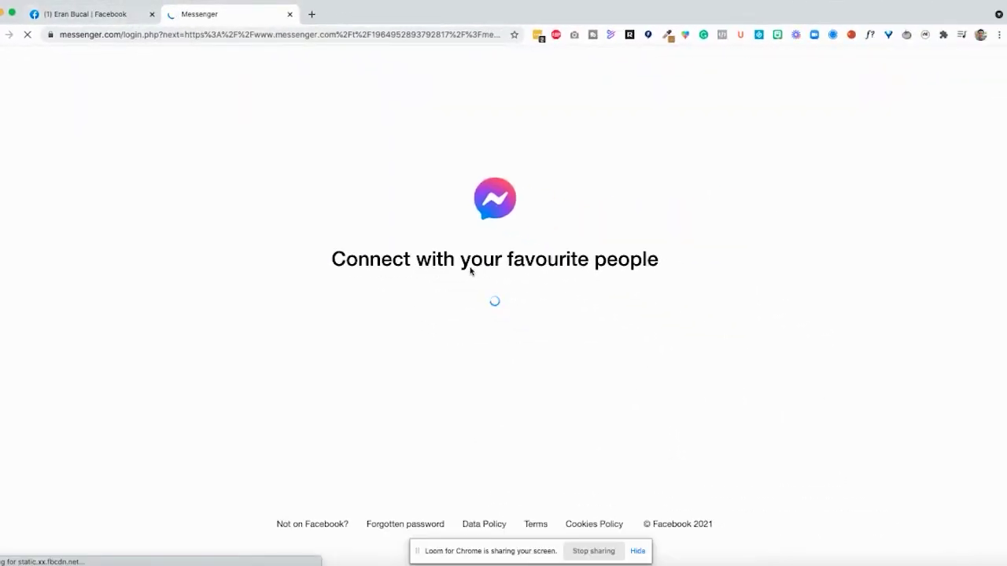
left_click(86, 19)
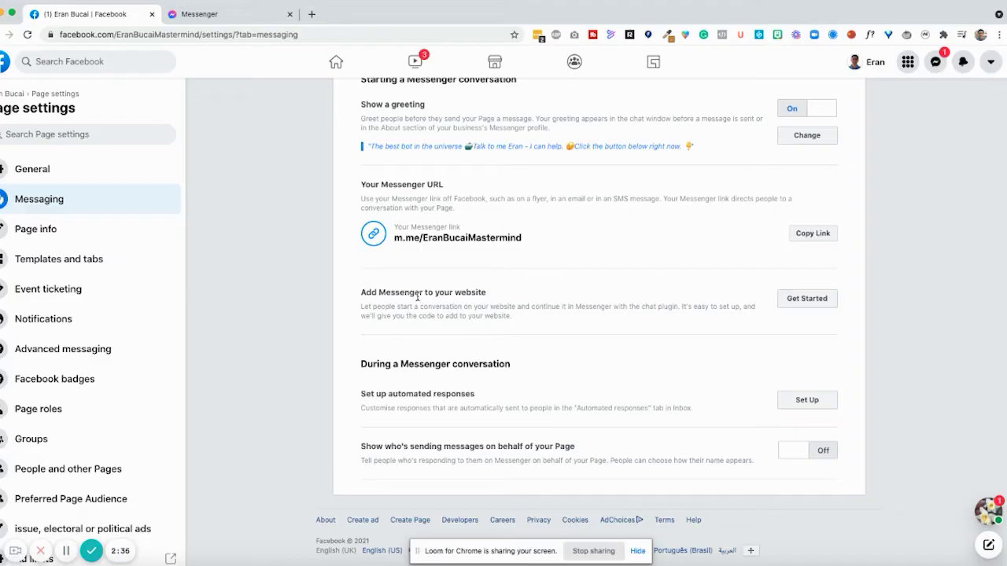
- Open Get Started for Add Messenger to your website
left_click(803, 301)
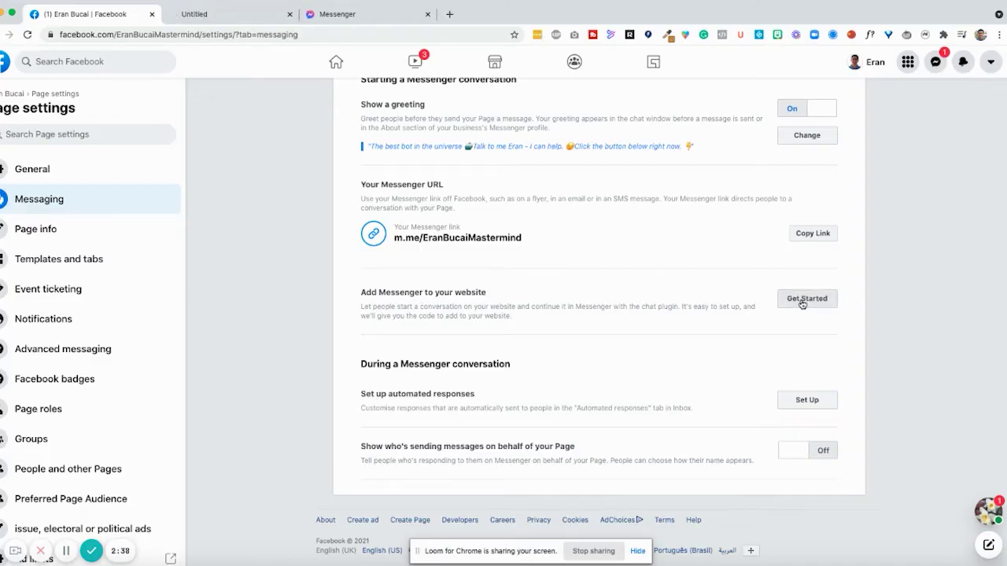
left_click(225, 15)
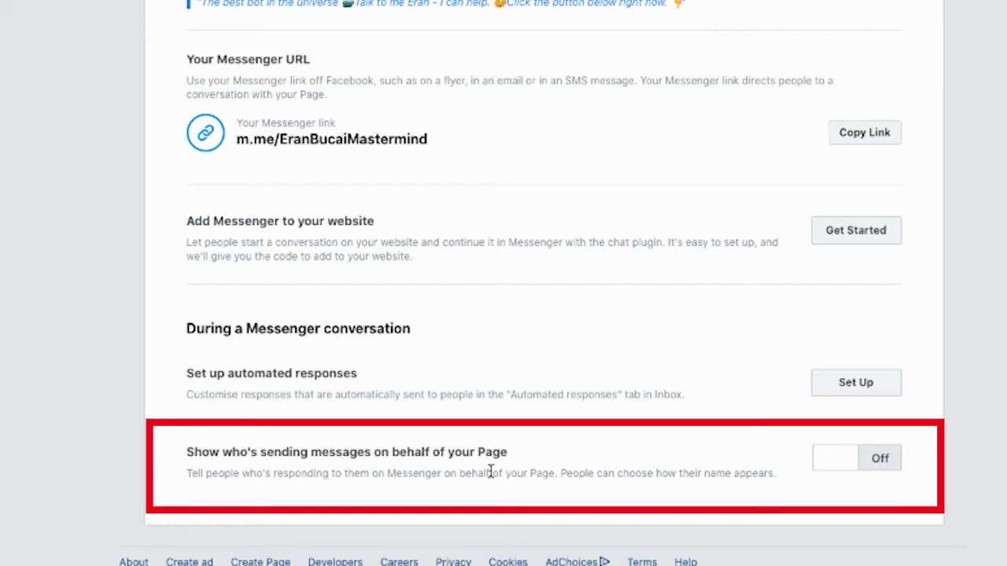
- Turn on 'Show who's sending messages on behalf of your Page' and My display name
scroll(872, 449, "down", 1)
left_click(879, 429)
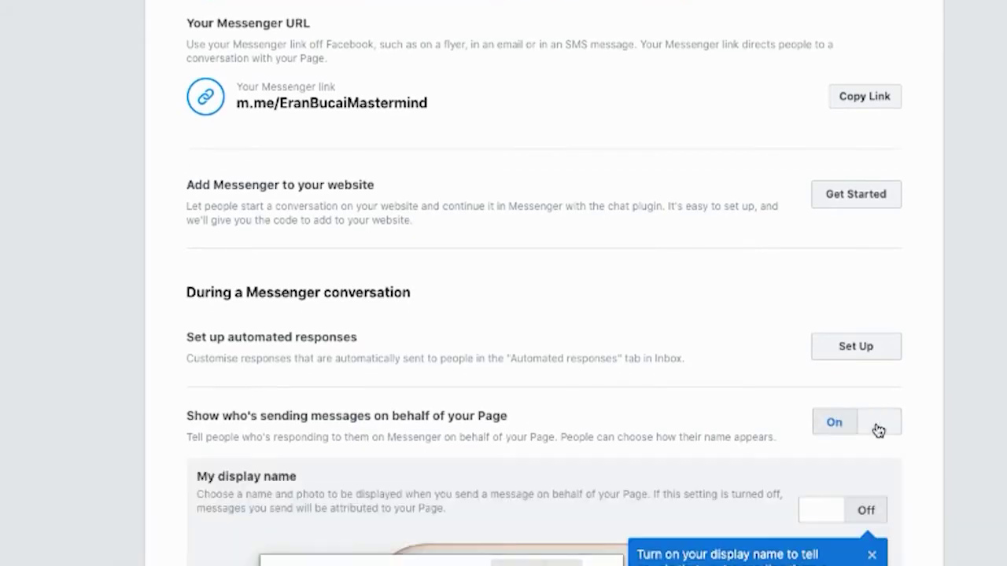
scroll(648, 433, "down", 3)
scroll(644, 429, "down", 3)
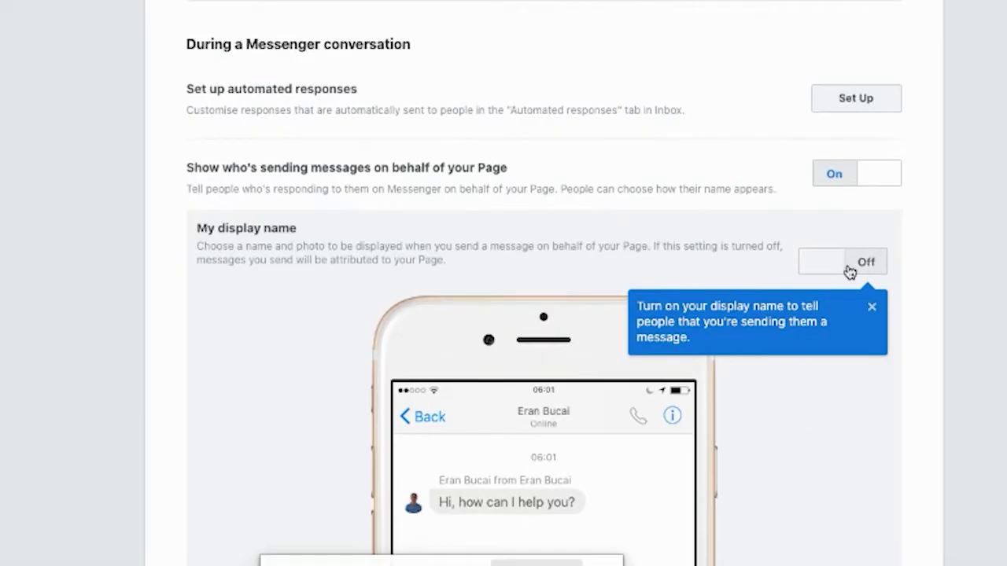
left_click(847, 268)
scroll(804, 283, "down", 8)
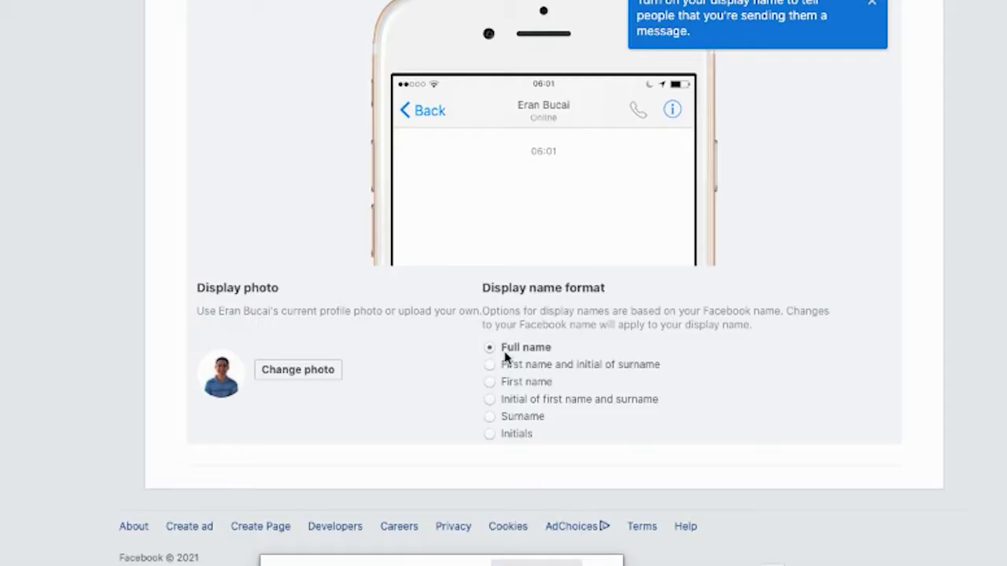
scroll(789, 252, "up", 9)
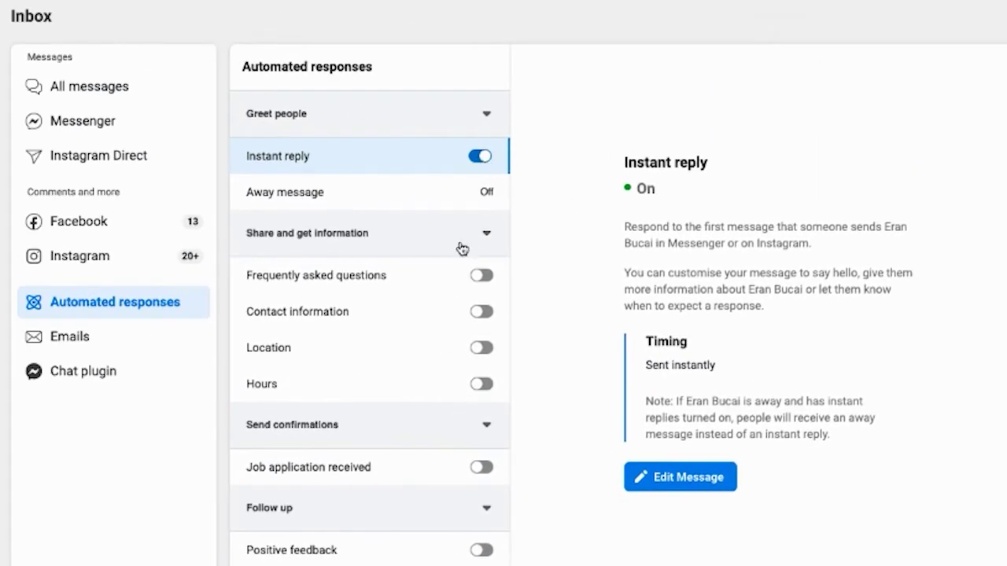
- Switch Frequently asked questions on, preview it as a menu, and open its message editor
left_click(481, 277)
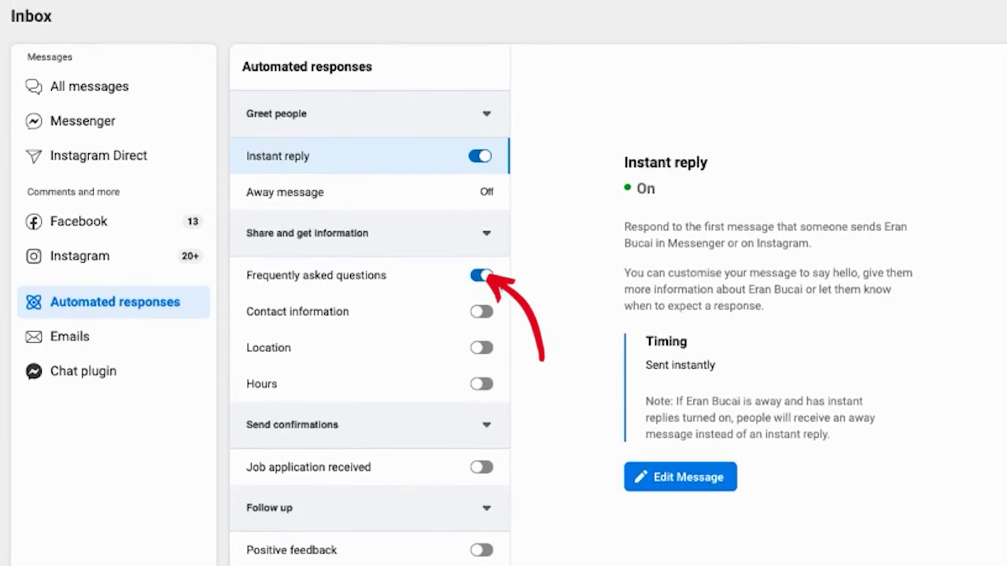
left_click(362, 275)
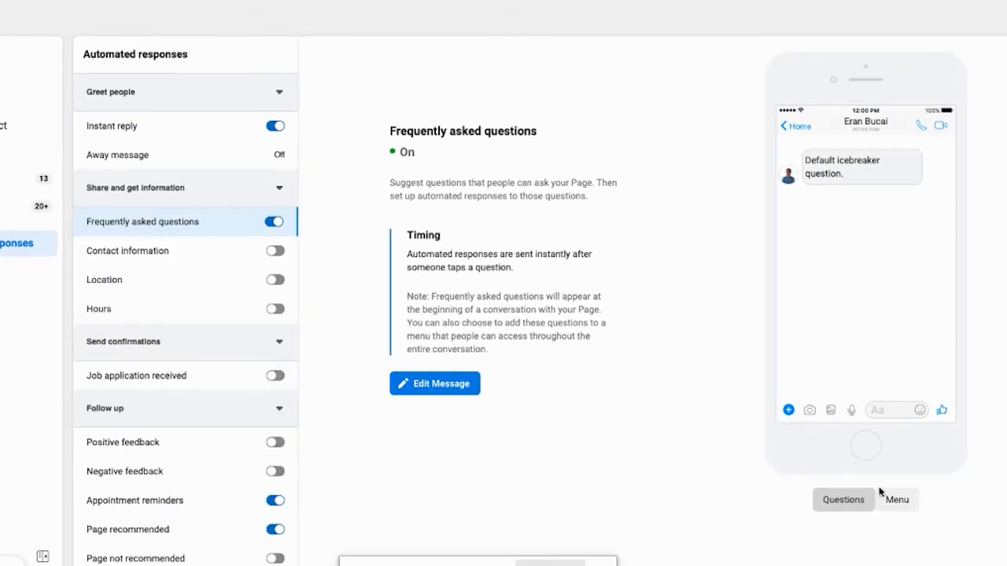
left_click(883, 496)
left_click(422, 385)
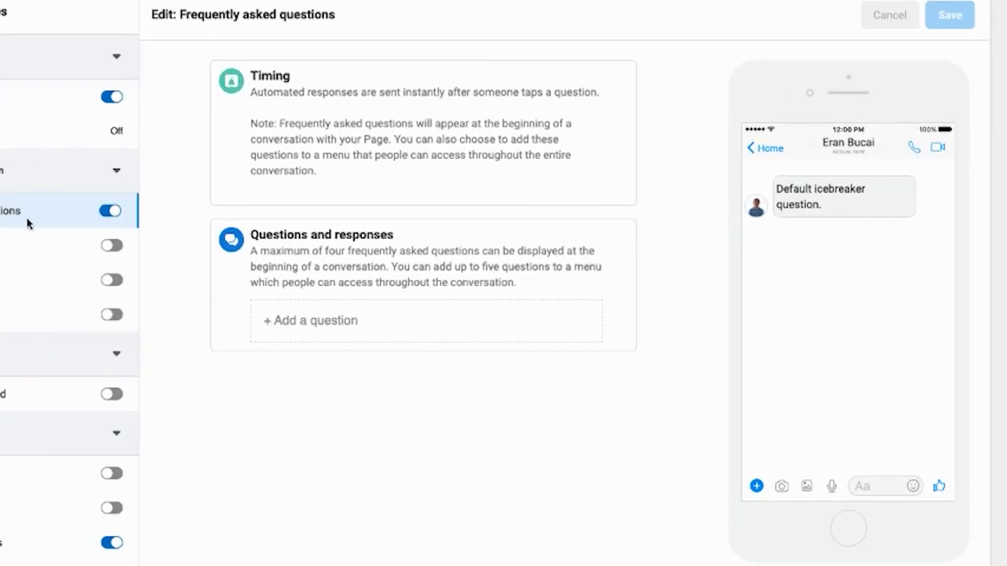
- Add the question 'What are your prices to build a sales funnel/website?'
left_click(332, 332)
left_click(333, 347)
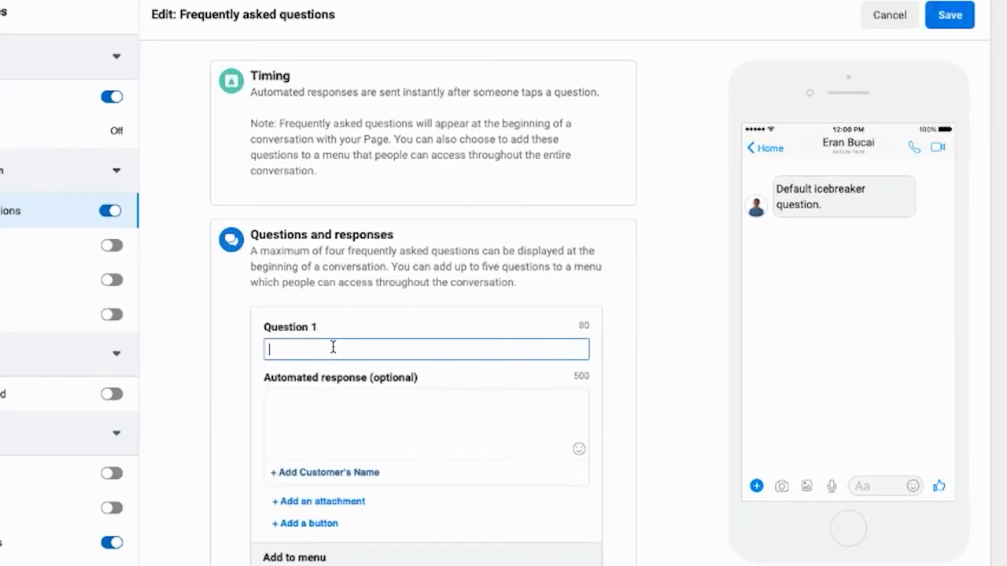
type("What are ")
type("your pric")
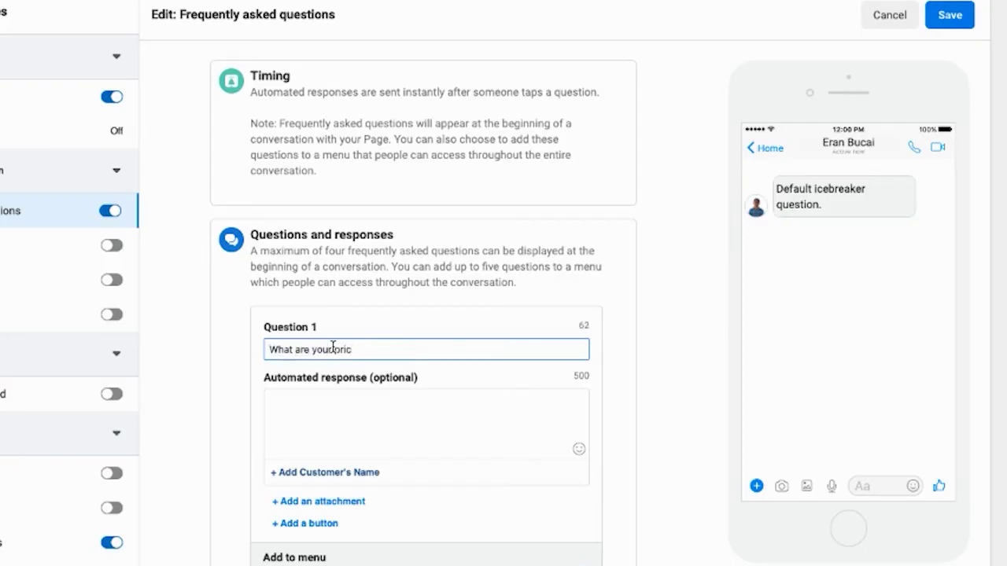
type("es to build a sa")
type("les funnel/wesb")
key("BackSpace")
key("BackSpace")
type("bsit")
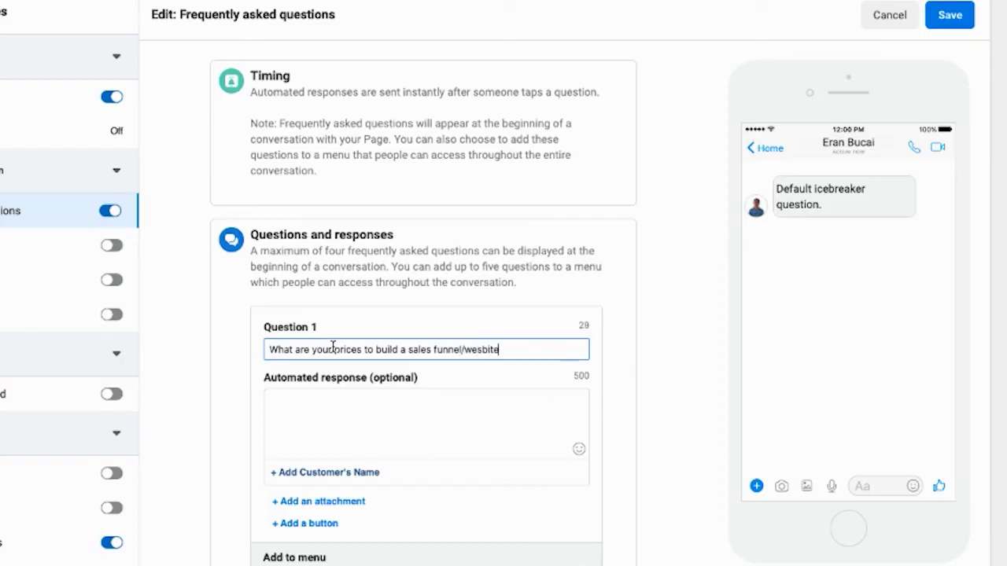
type("e?")
- Paste the prepared reply and split it before 'I do it on zoom' and 'Would you be interested'
left_click(353, 413)
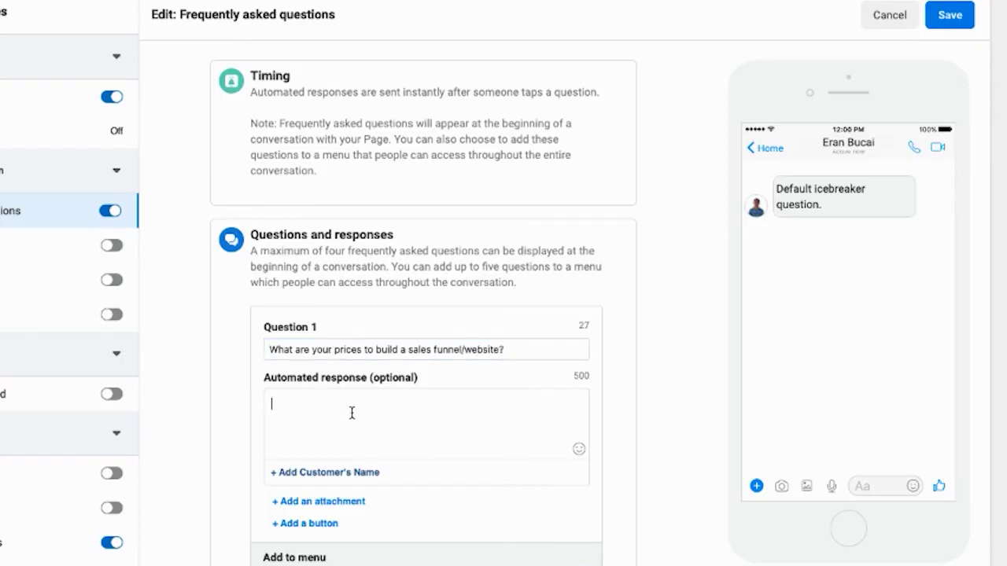
type("dfw")
key("ctrl+v")
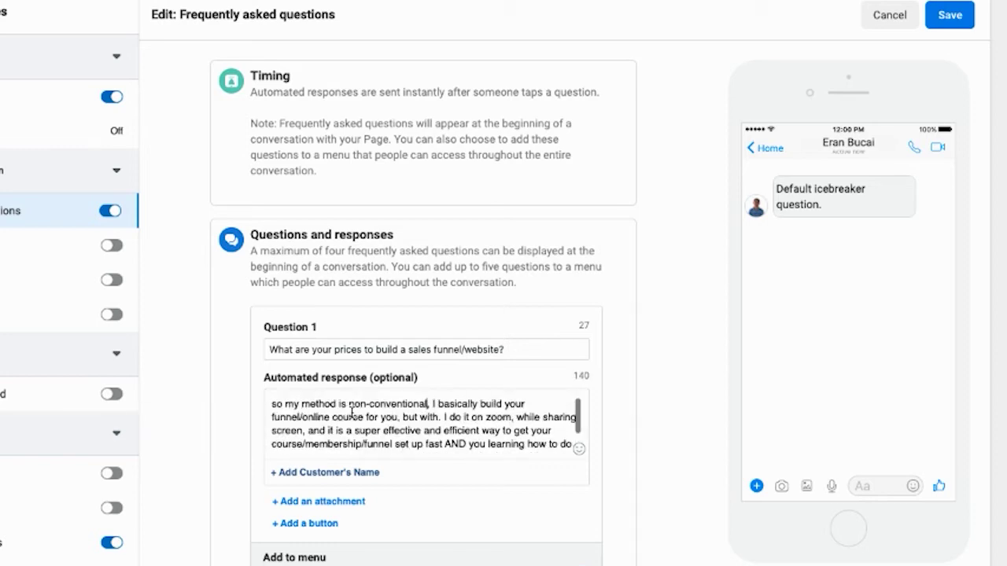
type("S")
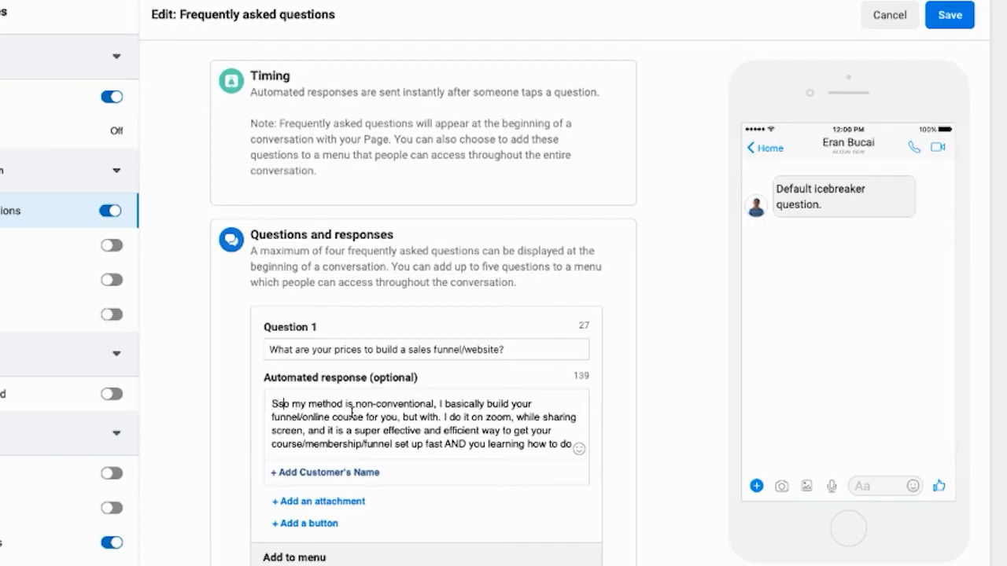
key("BackSpace")
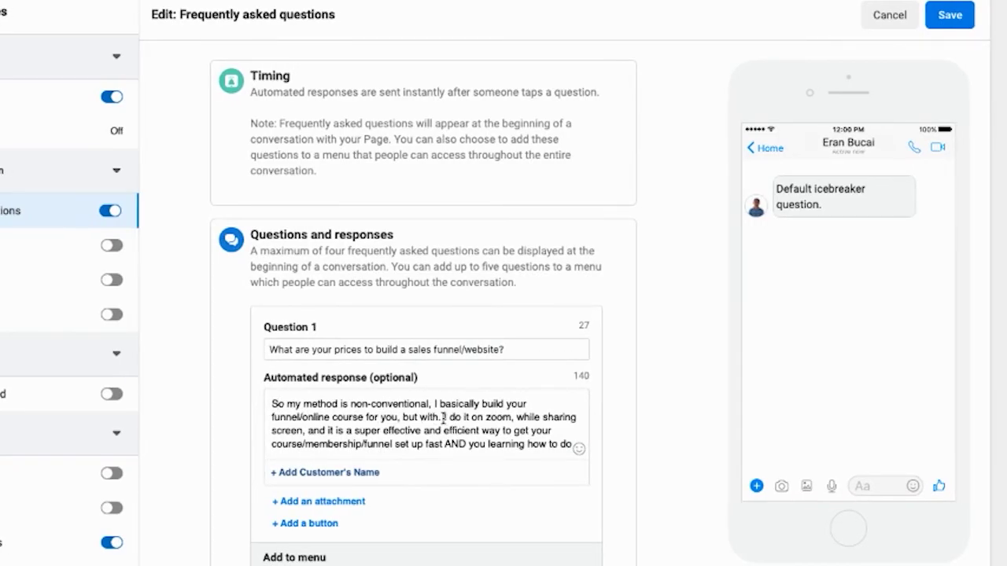
left_click(443, 418)
key("Return")
key("Return")
scroll(479, 424, "down", 3)
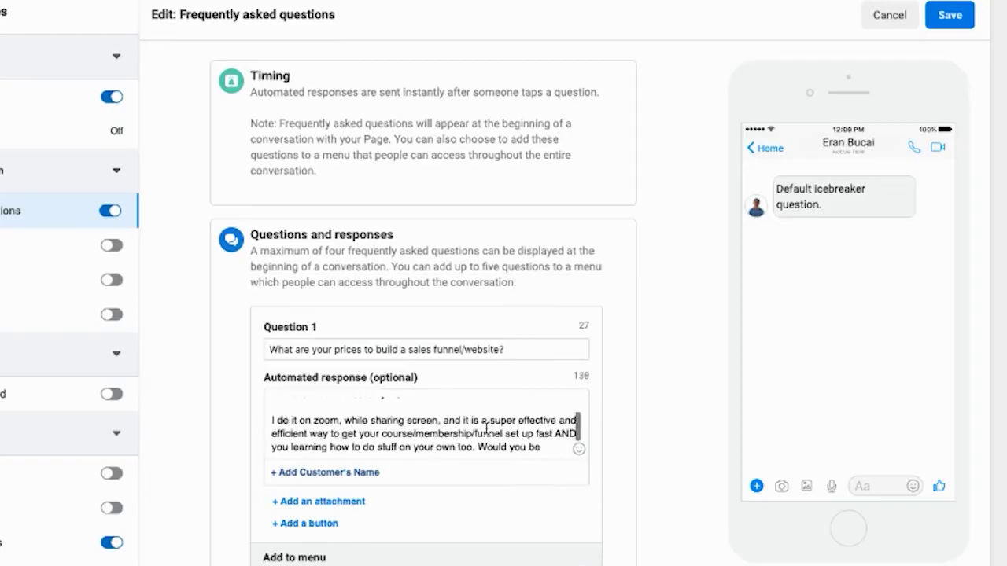
scroll(460, 417, "down", 1)
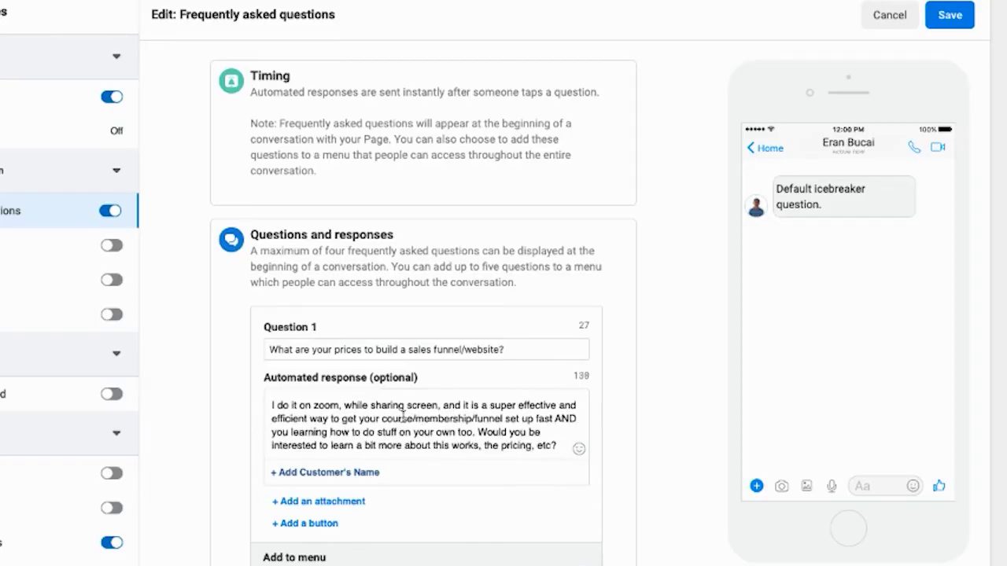
left_click(477, 431)
key("Return")
key("Return")
- Replace the closing paragraph with session pricing: $300 = 1, $500 = 2, $900 = 4 sessions
scroll(472, 428, "down", 1)
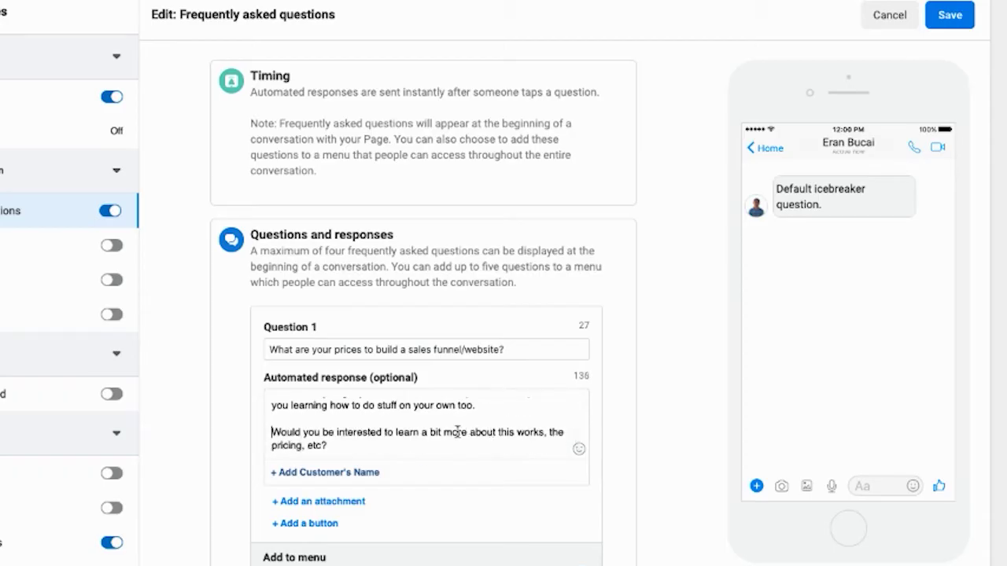
left_click(446, 442)
key("shift+ctrl+End")
key("BackSpace")
type("In terms of")
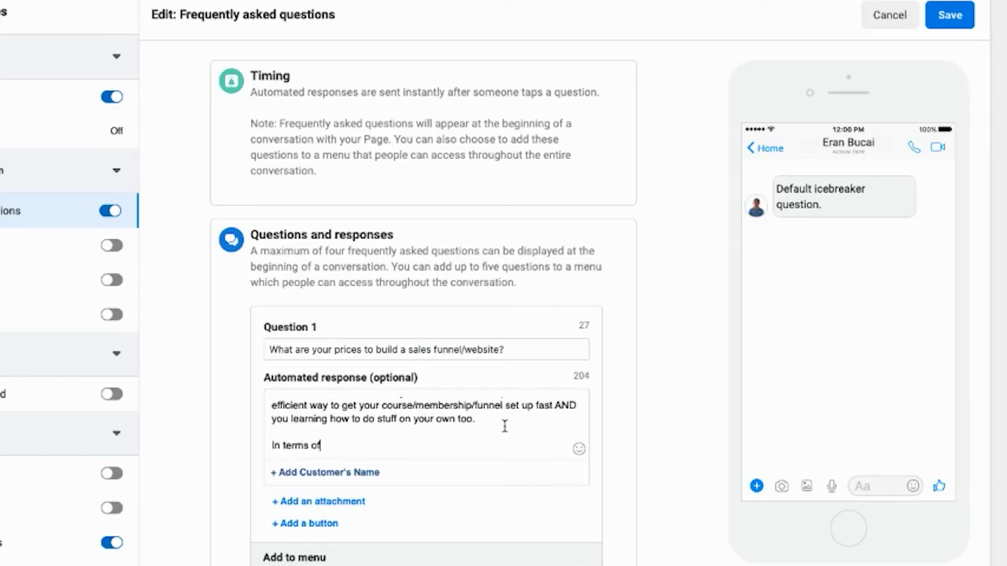
type(" pricing, I charge")
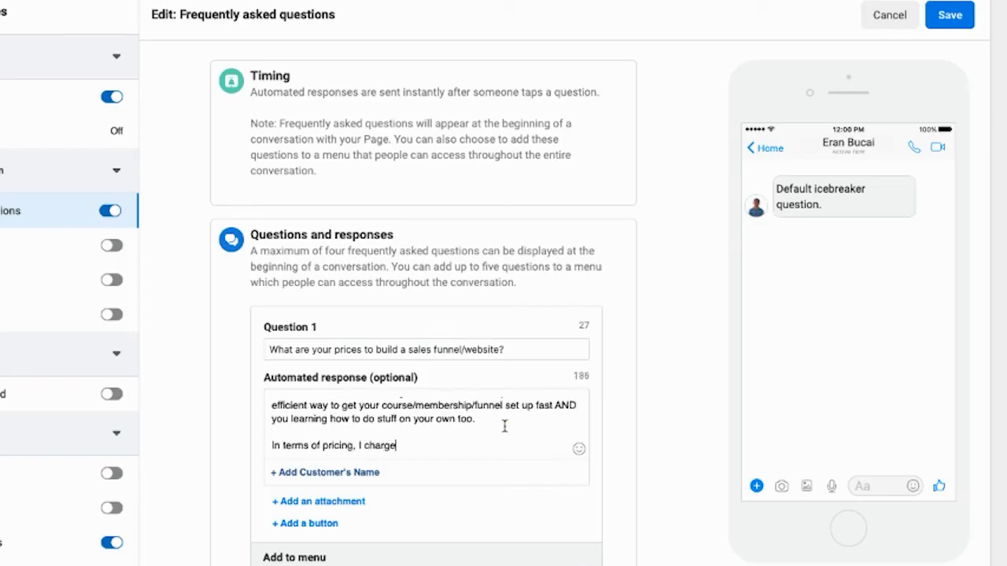
type(" by the session.")
key("Return")
key("Return")
type("$30")
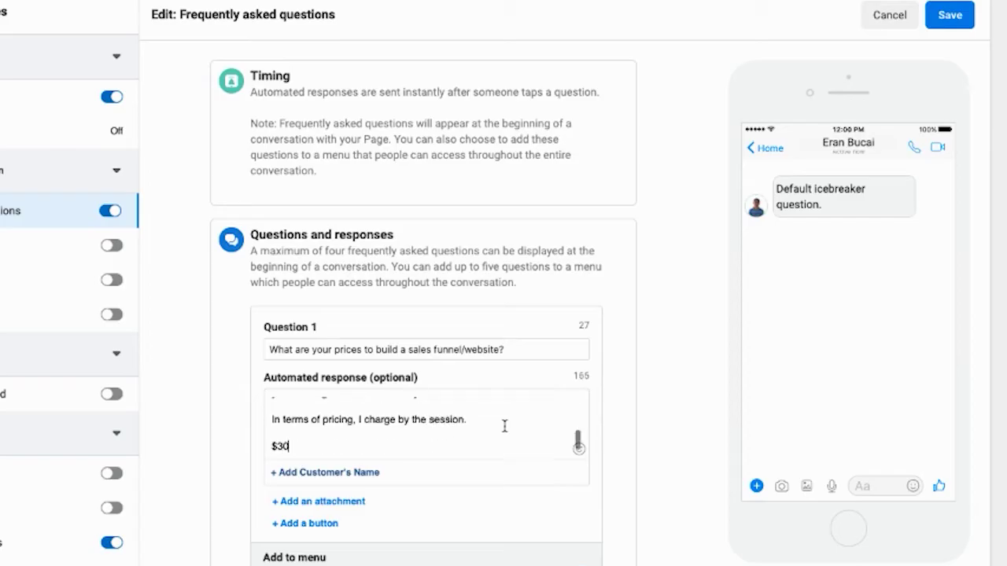
type("0 = 1 session")
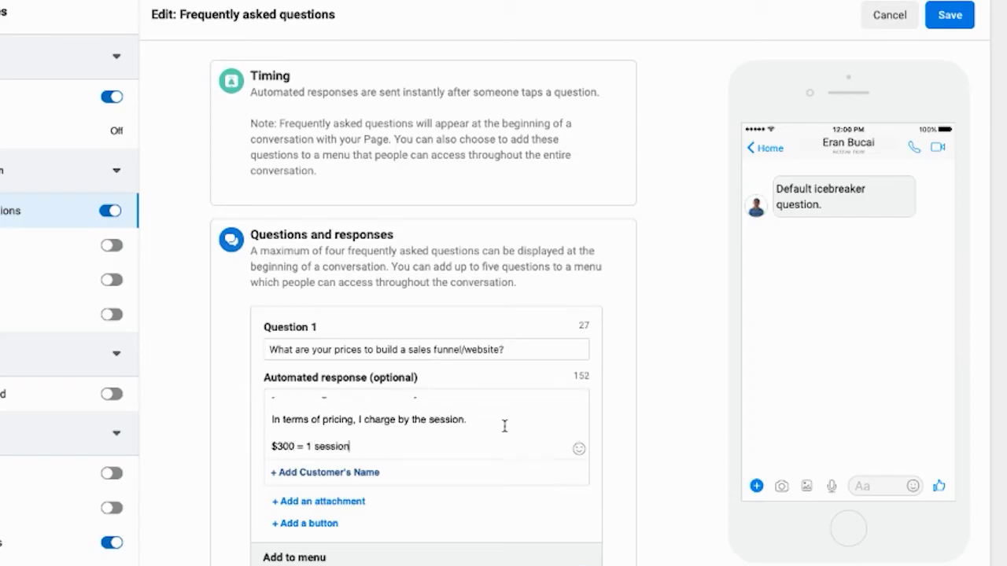
key("Return")
type("$500 = 2 ses")
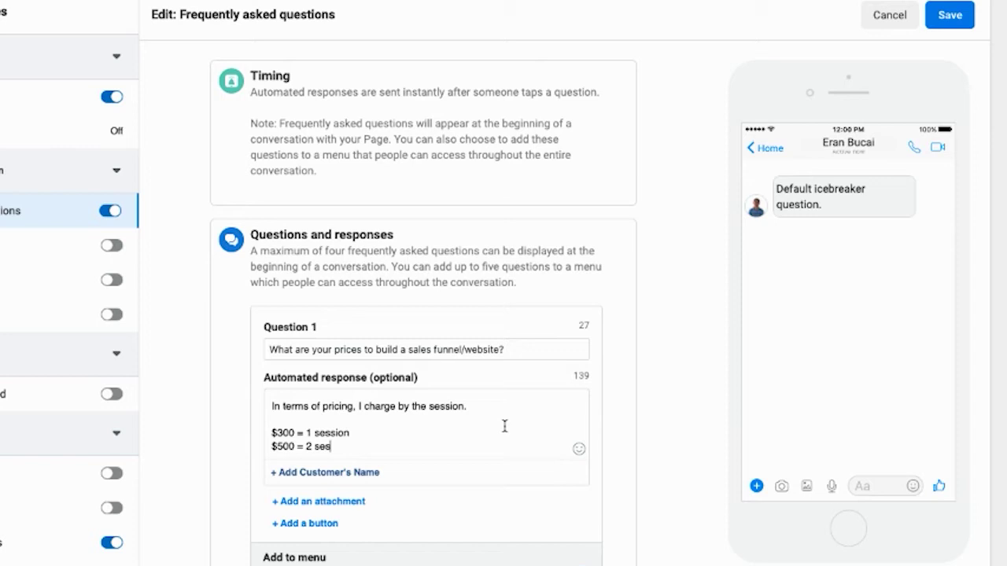
type("sions")
key("Return")
type("$900 = 4 ses")
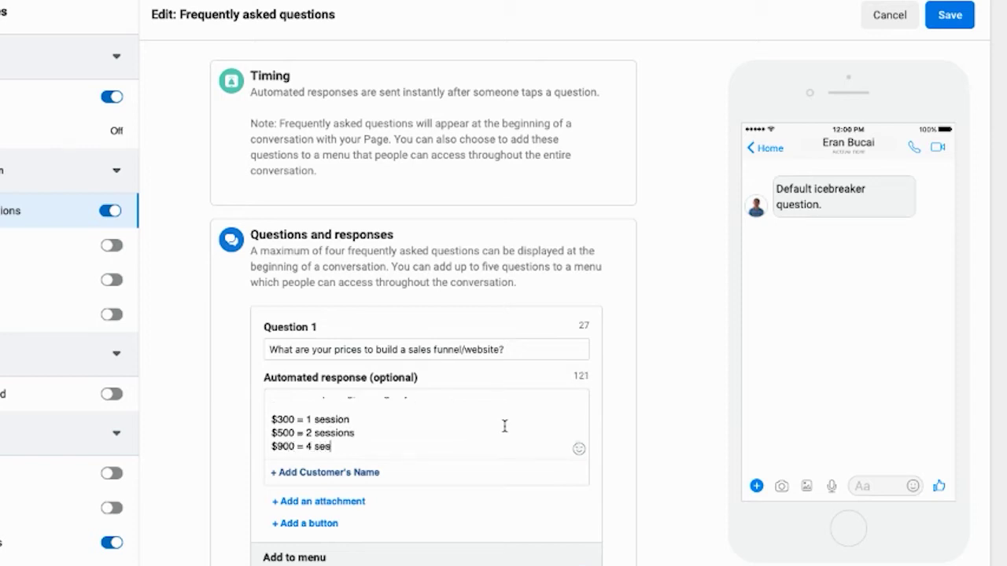
type("sions")
- Add the $99 introductory session note and the closing 'Would you like more information on this' question
key("Return")
type("I do occ")
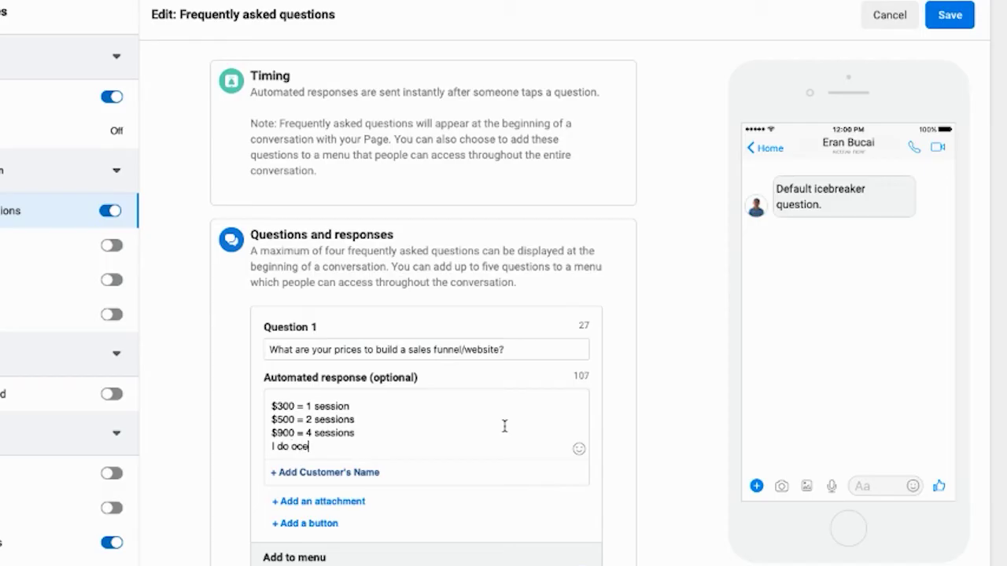
type("assiona")
type("lly offer an introductry s")
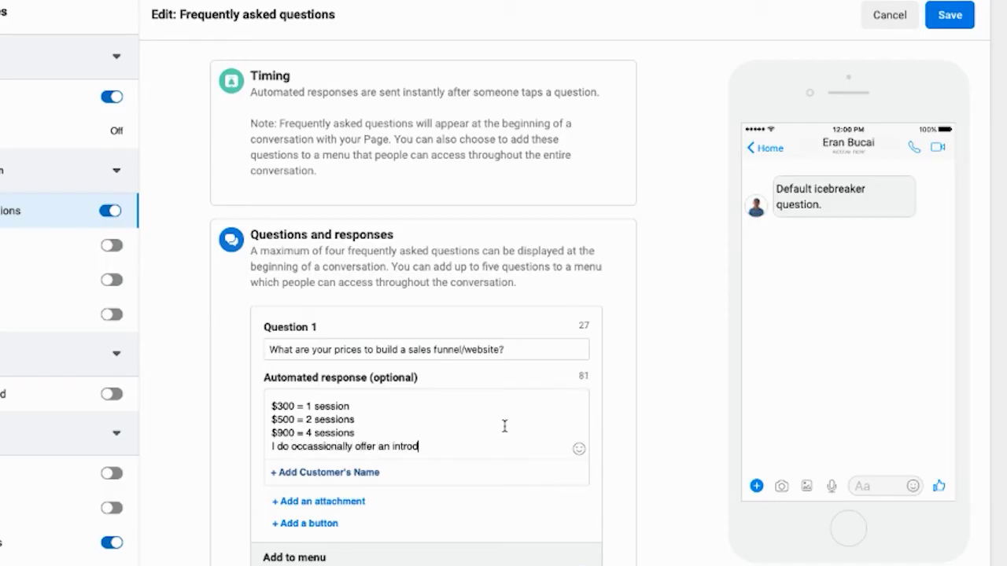
type("ession for ")
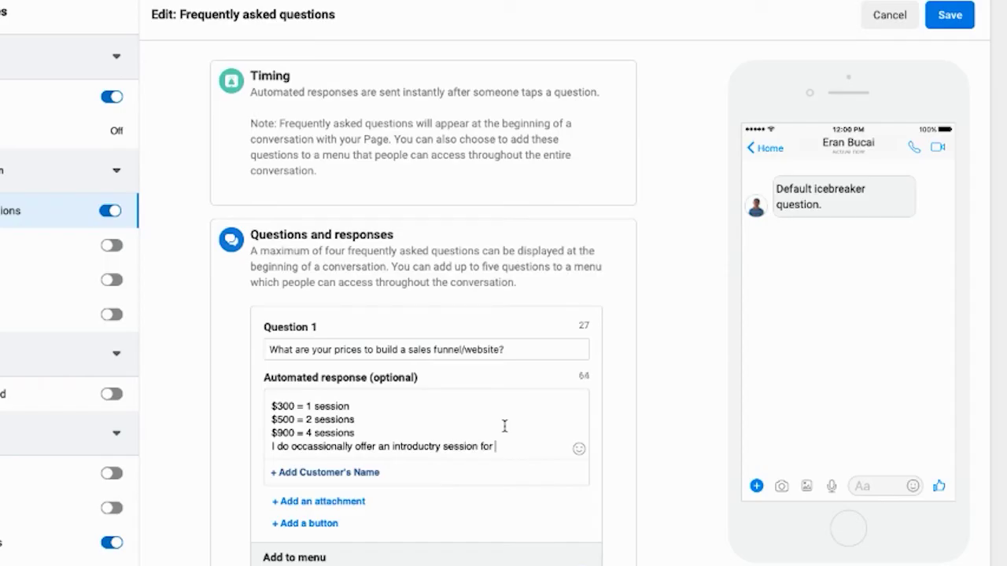
type("$99 as w")
key("Return")
key("Return")
type("Would you")
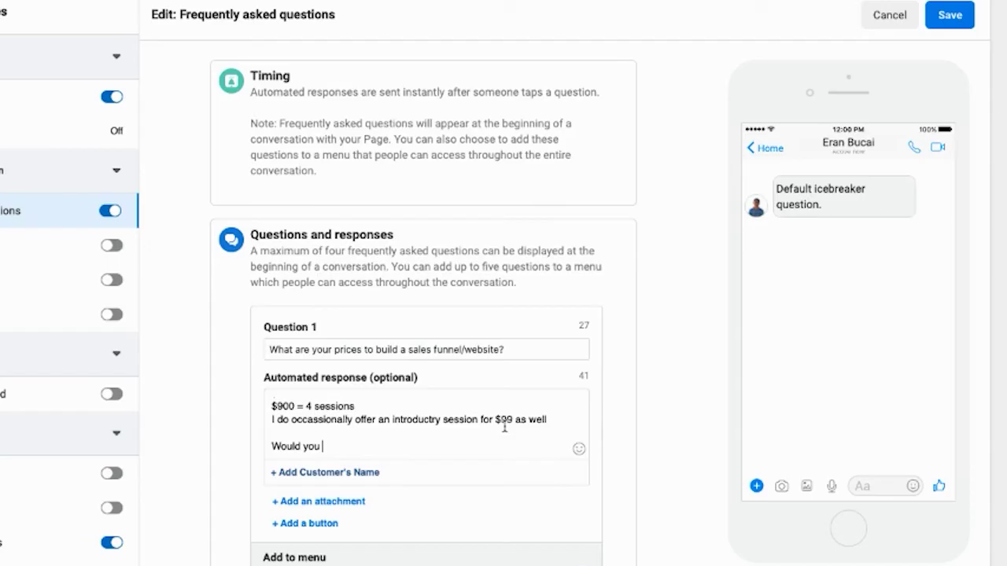
type(" like more inform")
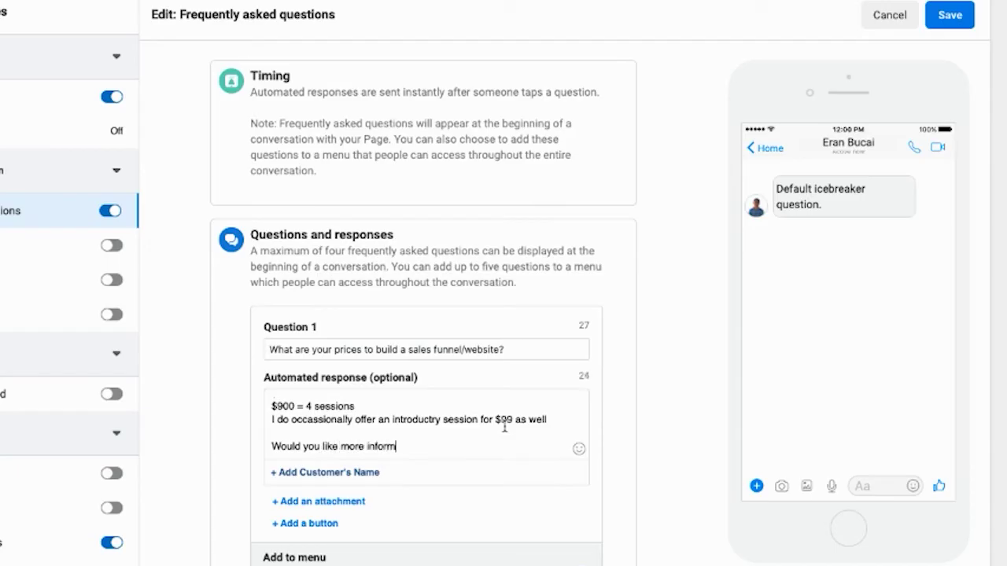
type("ation on this?")
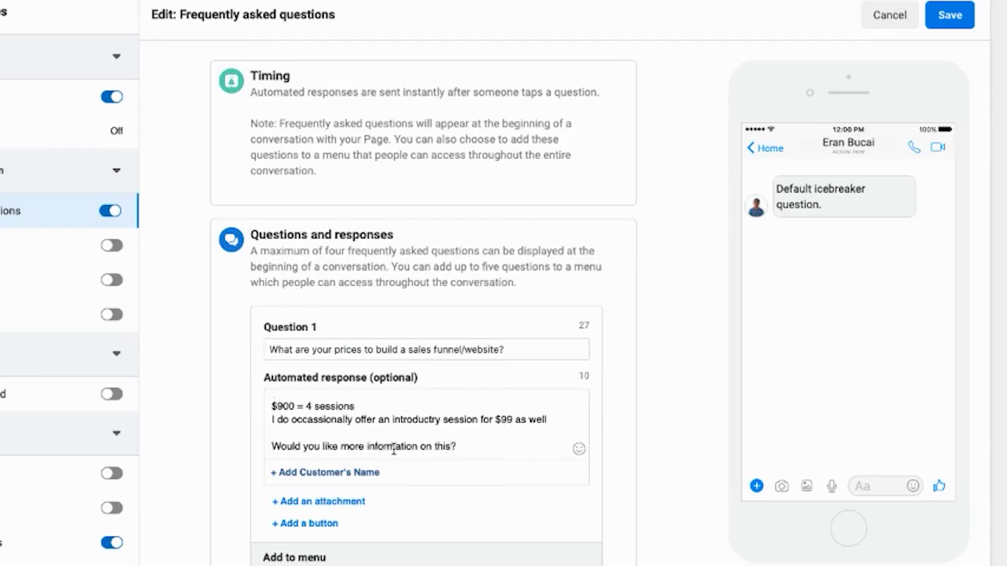
left_click(324, 523)
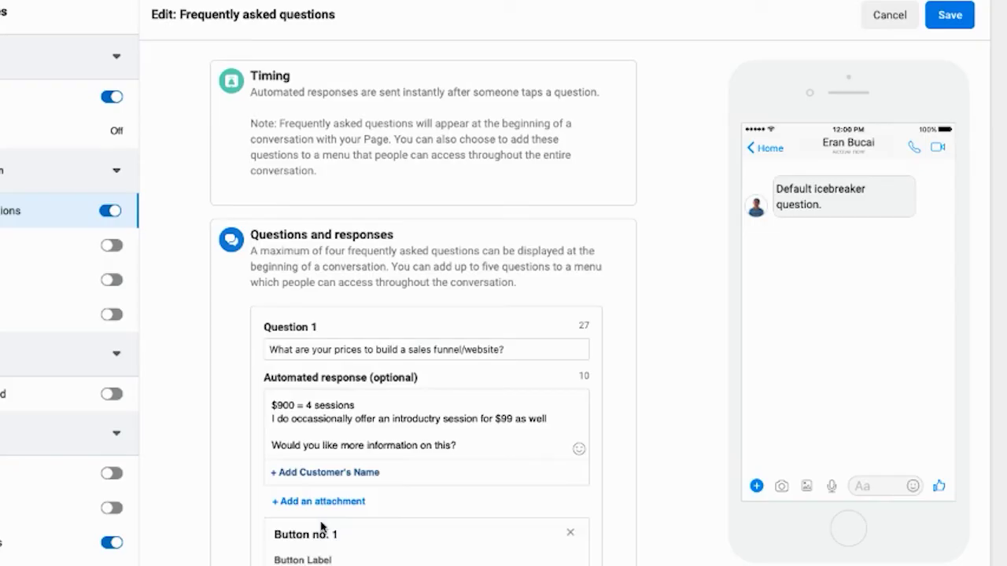
scroll(364, 513, "down", 3)
left_click(365, 467)
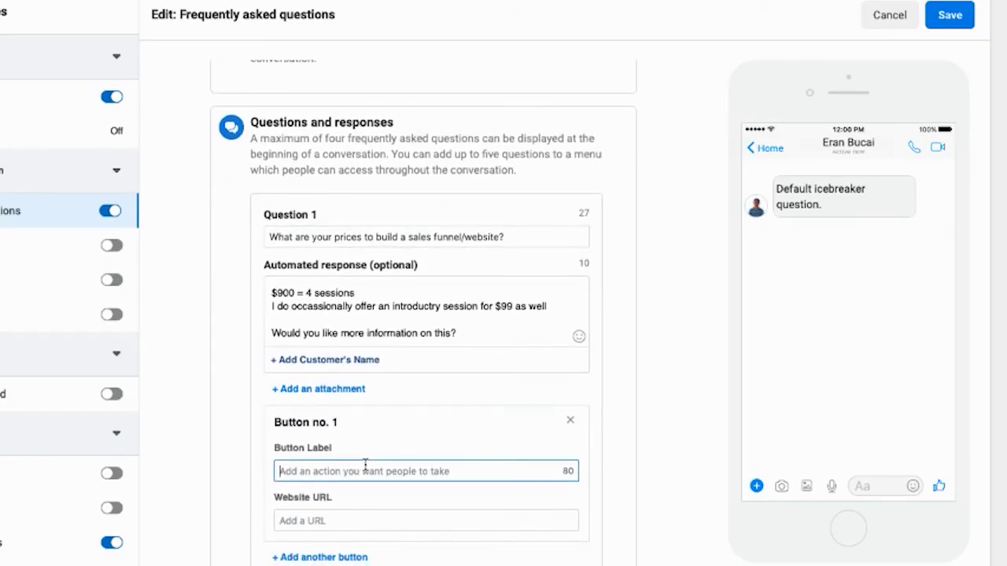
type("Learn more")
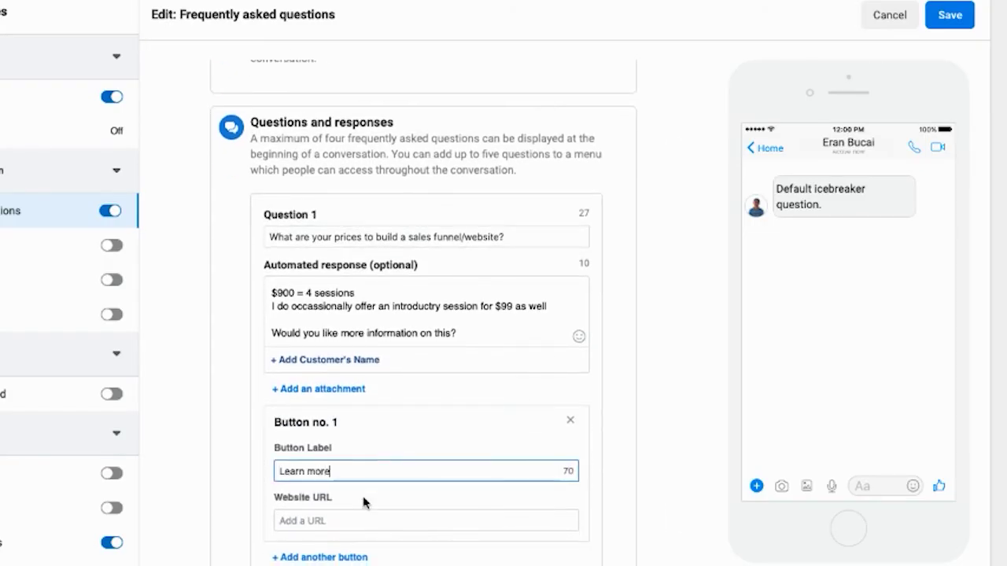
left_click(364, 517)
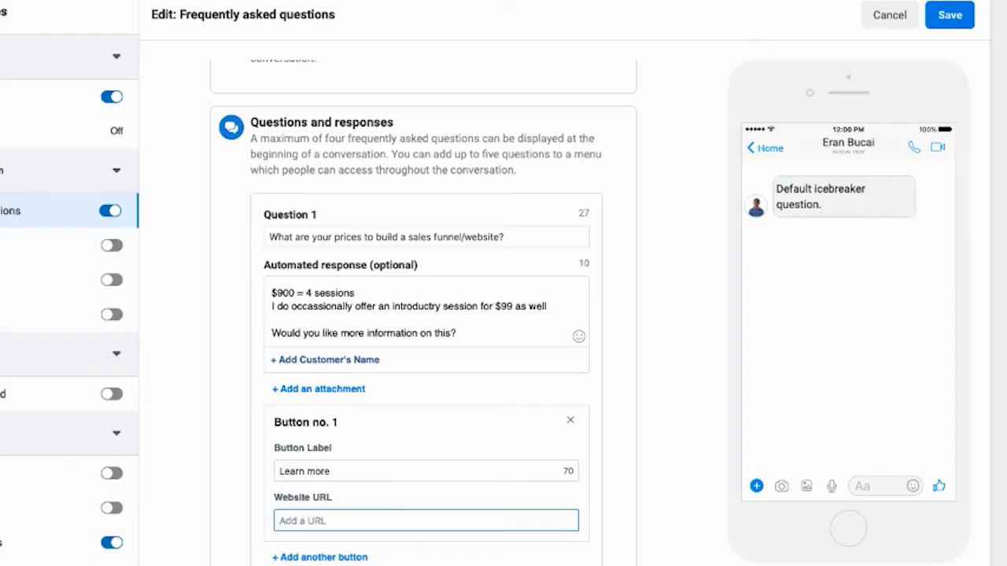
left_click(455, 10)
type("eranfunnels.com")
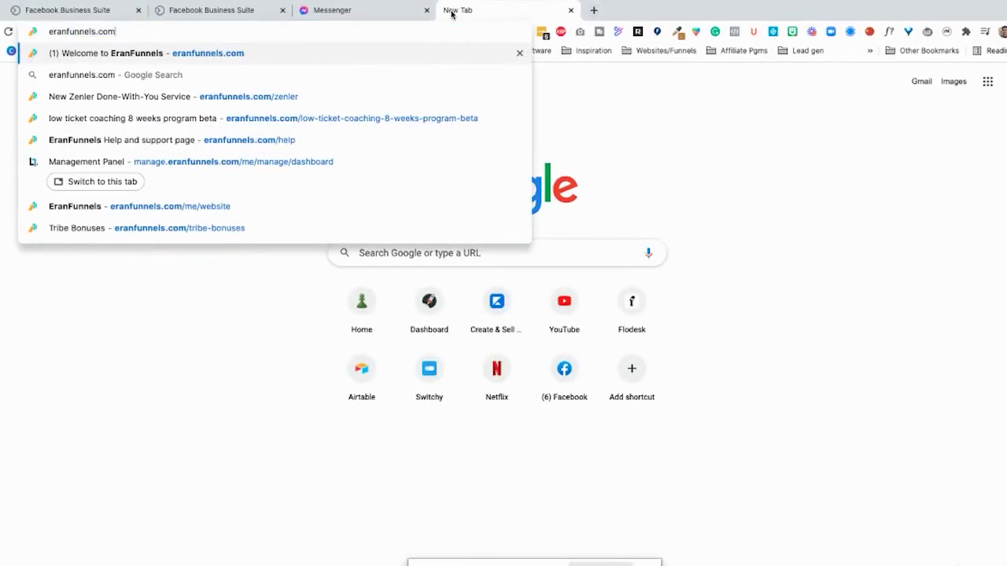
key("ctrl+a")
left_click(189, 10)
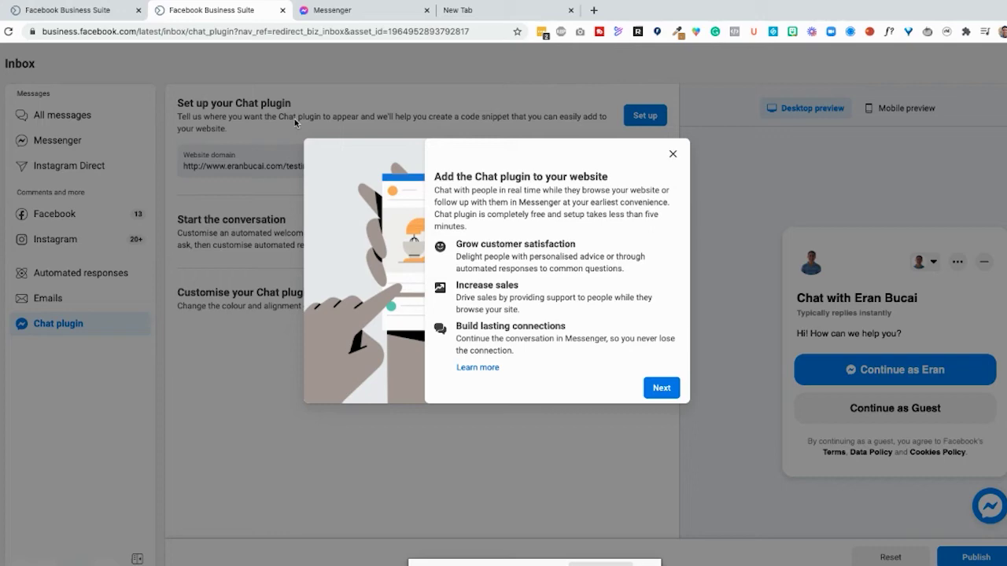
left_click(71, 10)
type("https://eranfunnels.com/")
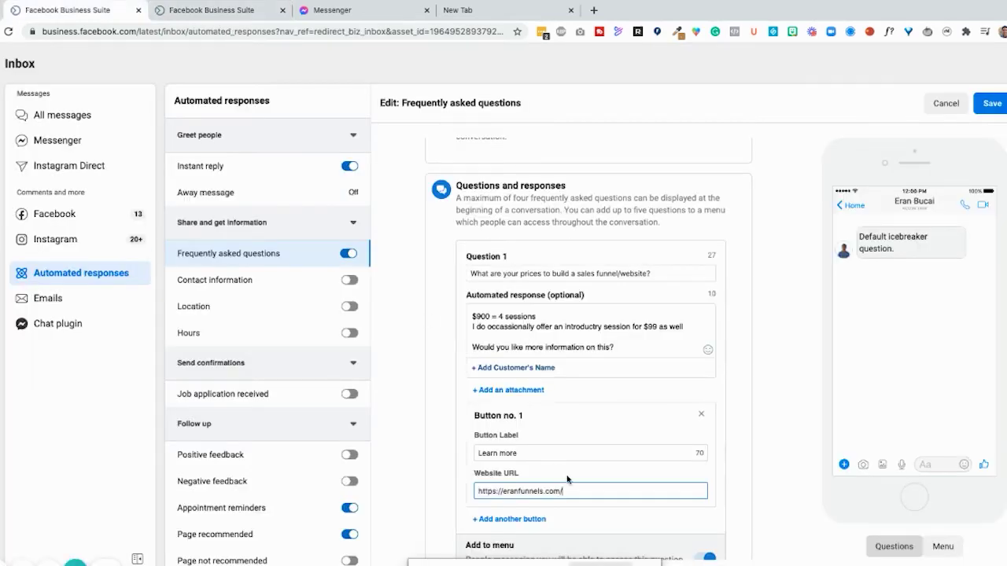
scroll(724, 490, "down", 2)
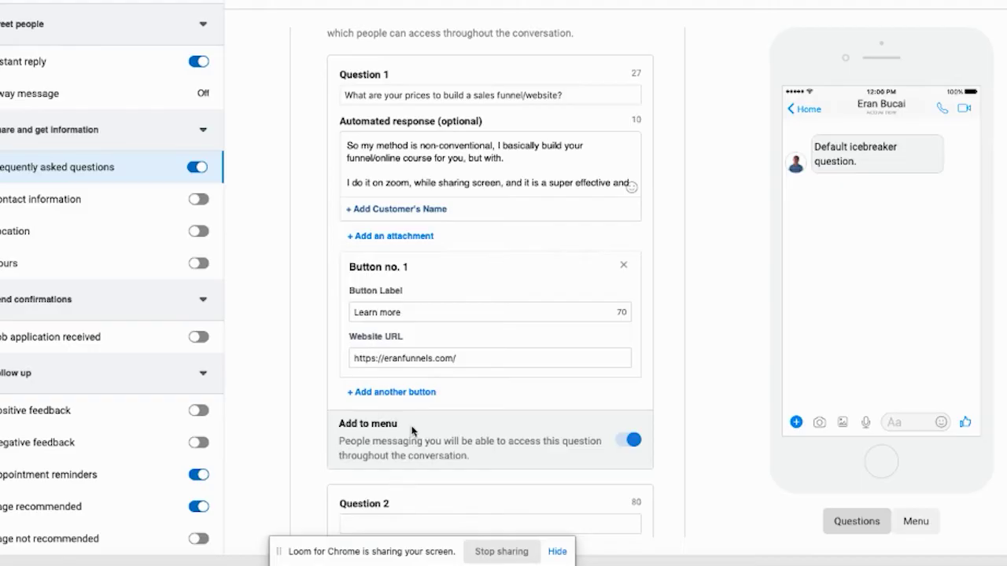
- Keep the empty Question 2 out of the menu, check the menu preview, and confirm replacing the persistent menu
scroll(415, 444, "down", 2)
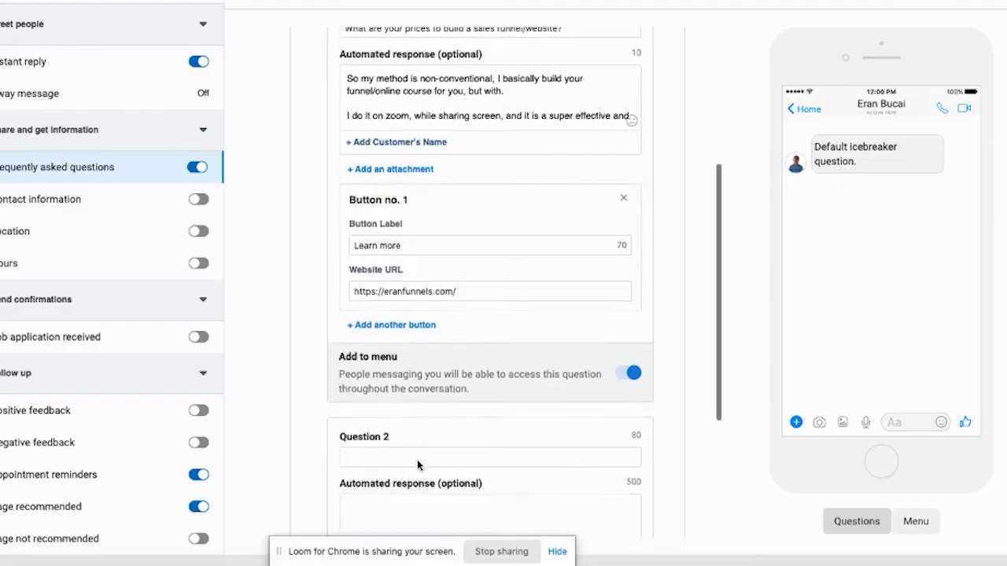
left_click(402, 385)
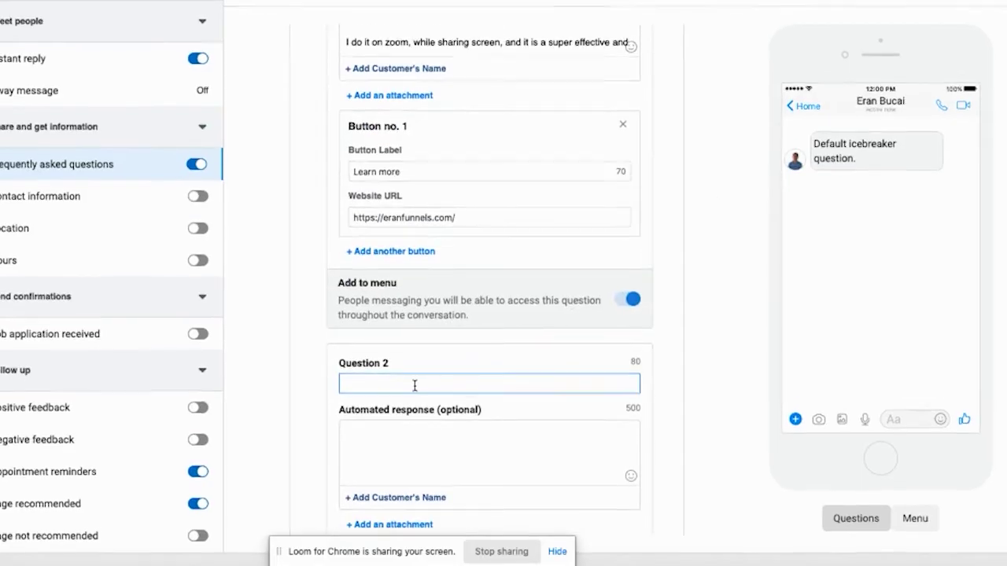
scroll(497, 409, "down", 1)
scroll(497, 414, "down", 2)
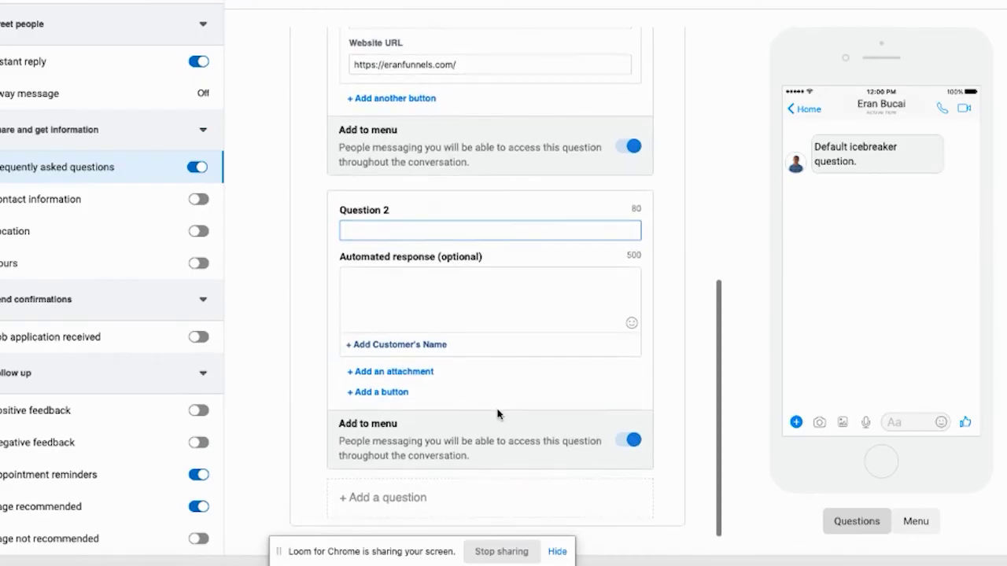
scroll(497, 414, "up", 1)
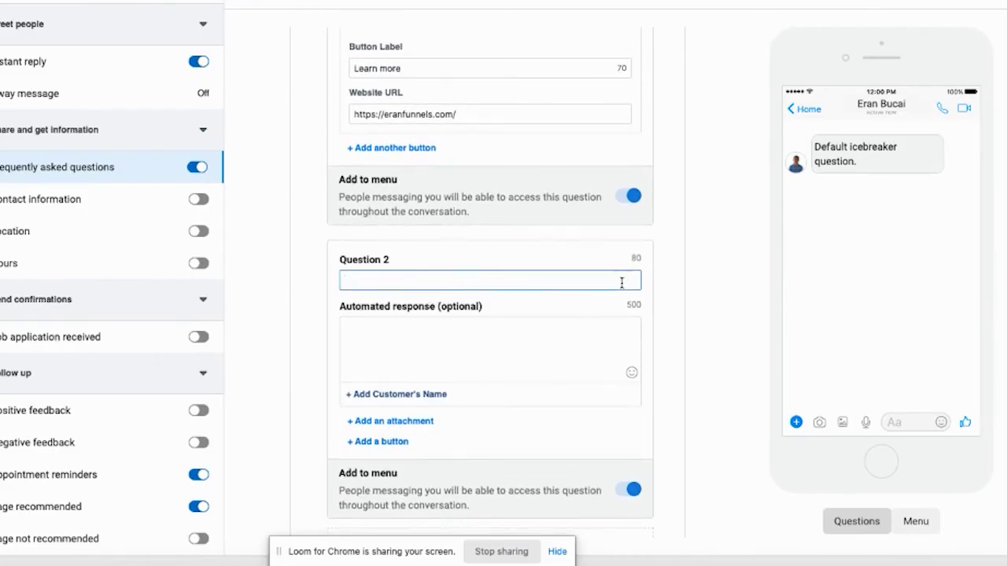
left_click(628, 490)
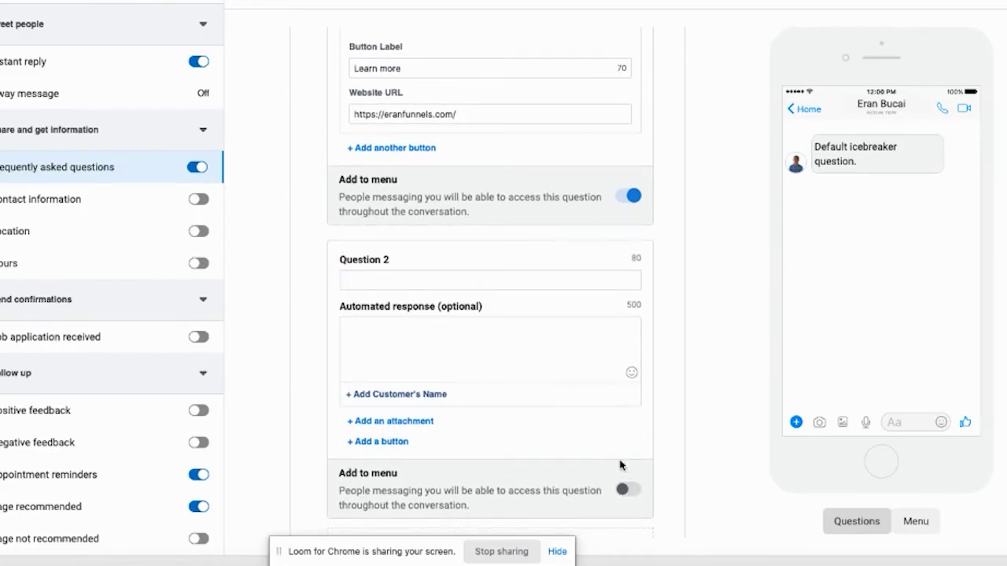
left_click(912, 523)
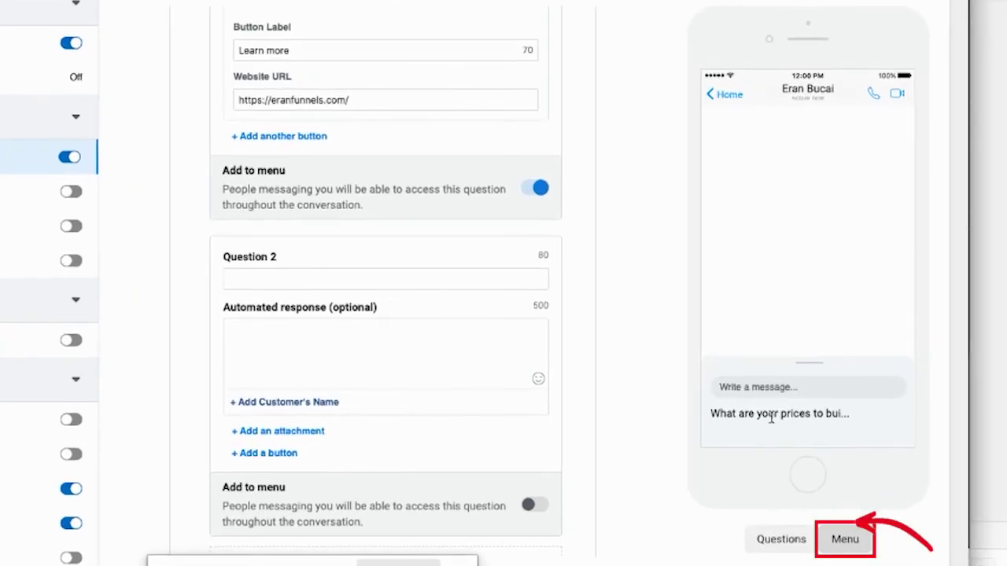
left_click(785, 538)
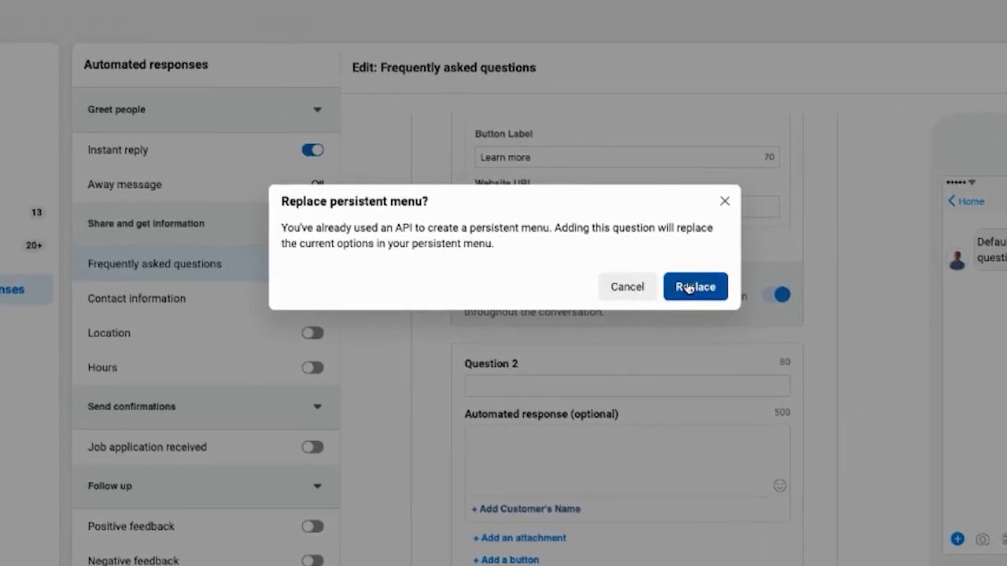
left_click(684, 288)
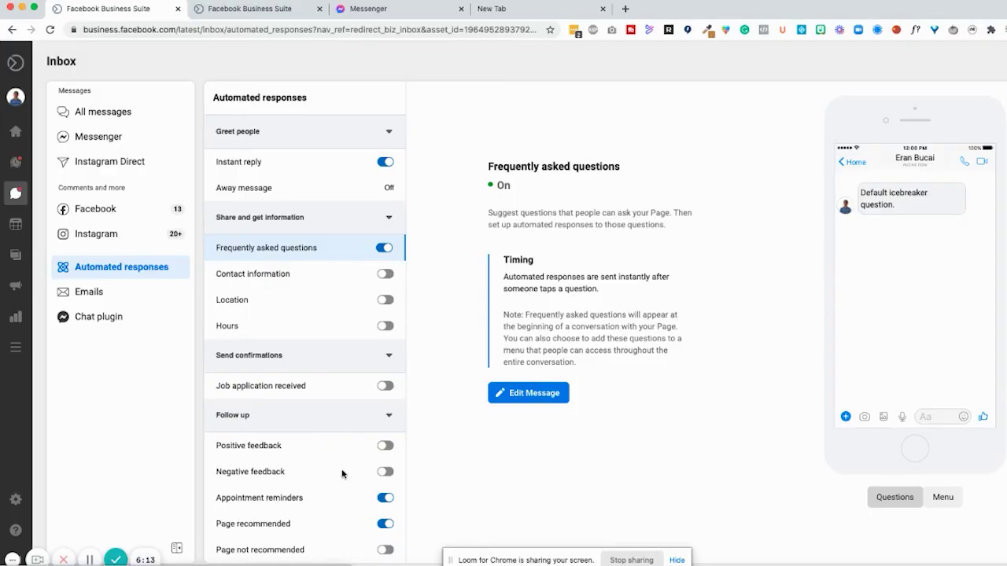
- Rewrite the Page recommended message to say 'If there's anything I can help you anytime, feel free to reach out.'
left_click(287, 523)
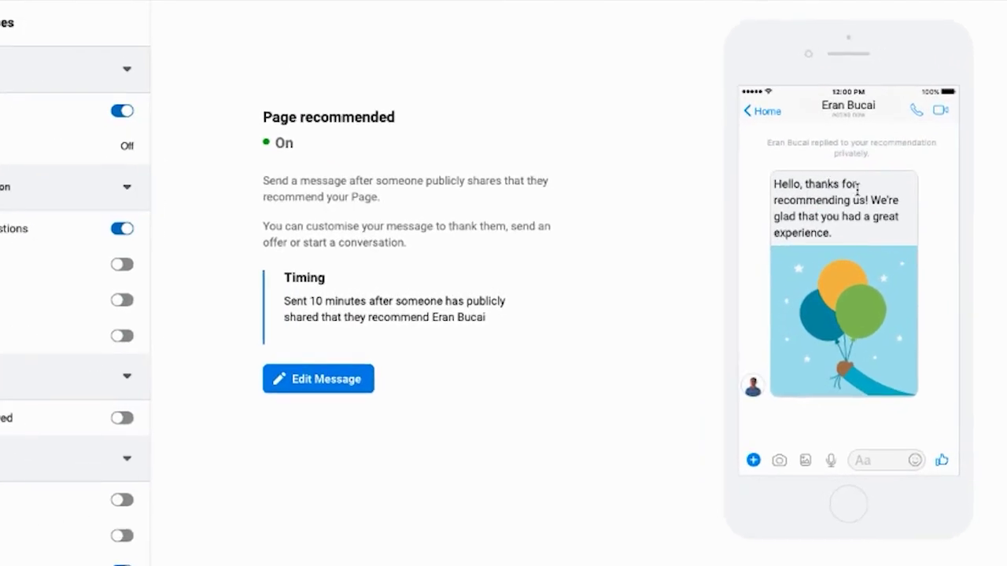
left_click(319, 385)
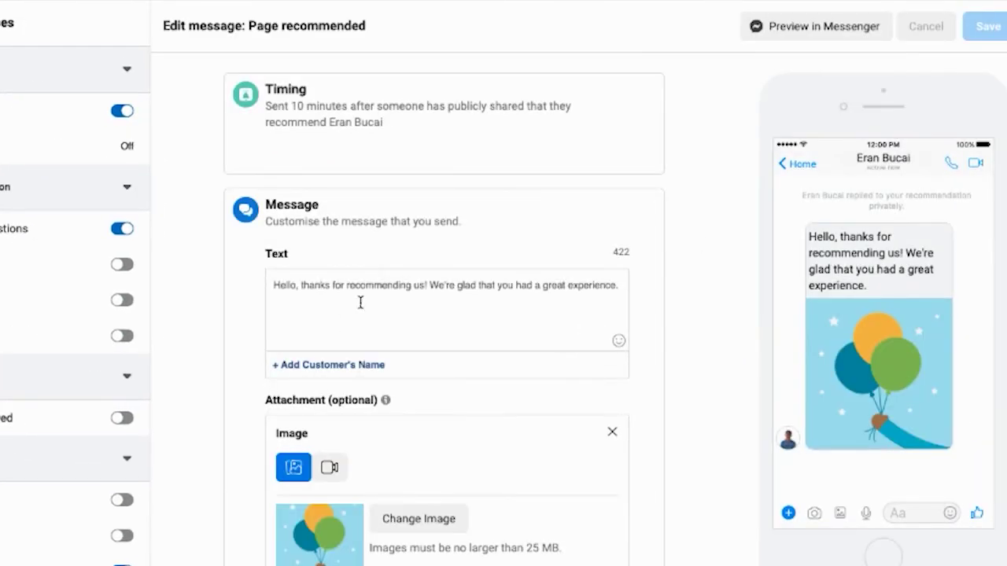
type("me!  I'm super")
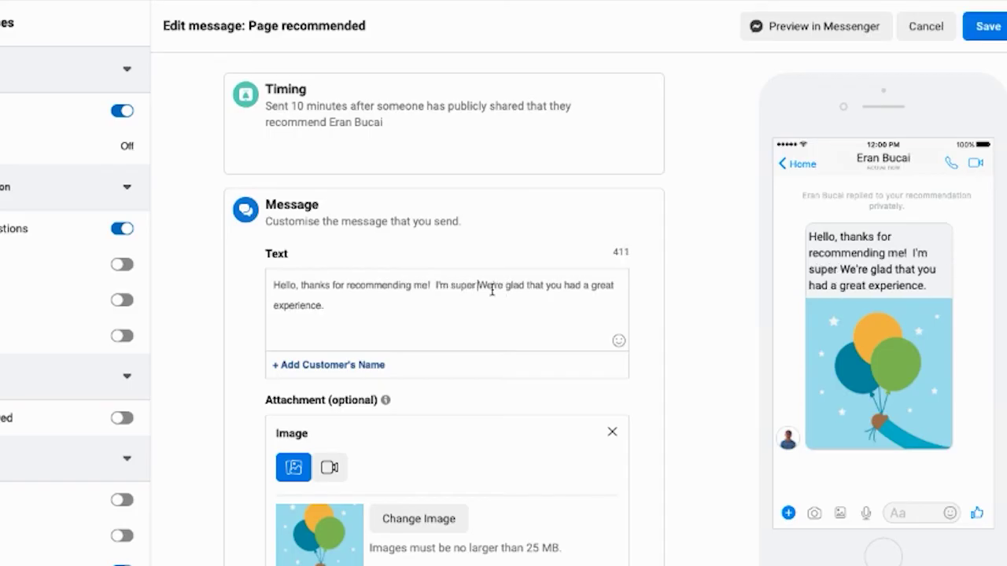
double_click(488, 285)
key("BackSpace")
type("!")
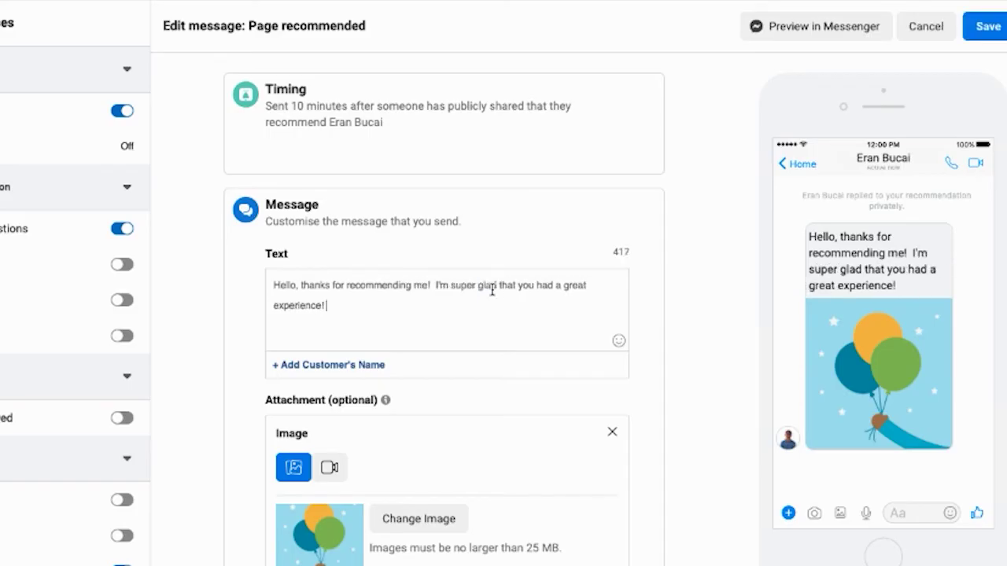
type(" If there's anything I")
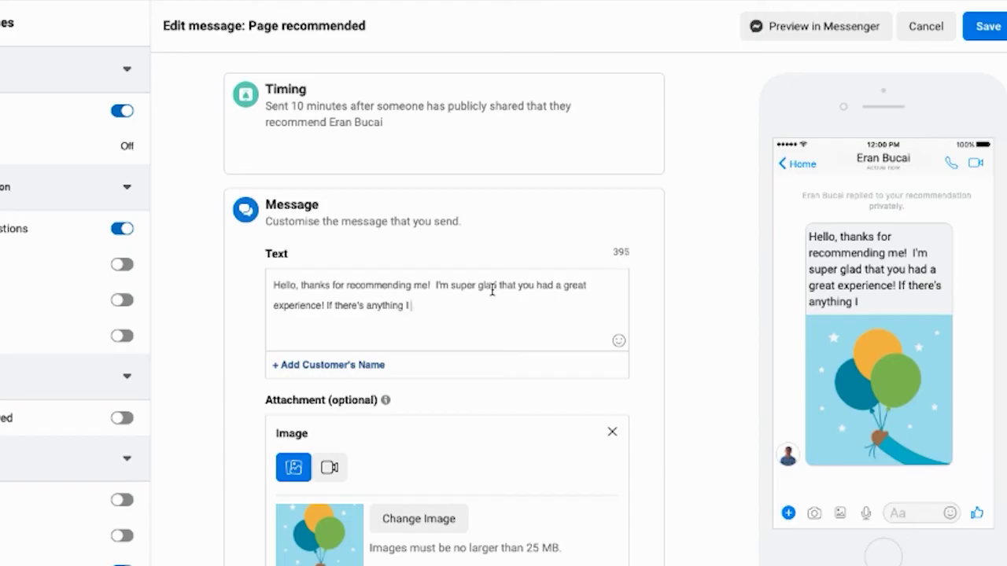
type(" can help you anytime, ")
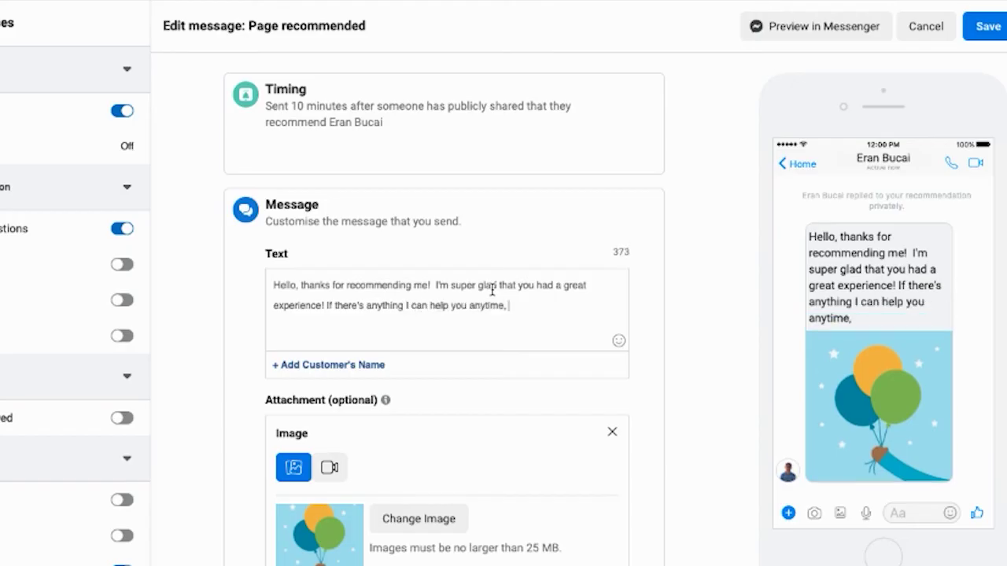
type("feel free to reach out.")
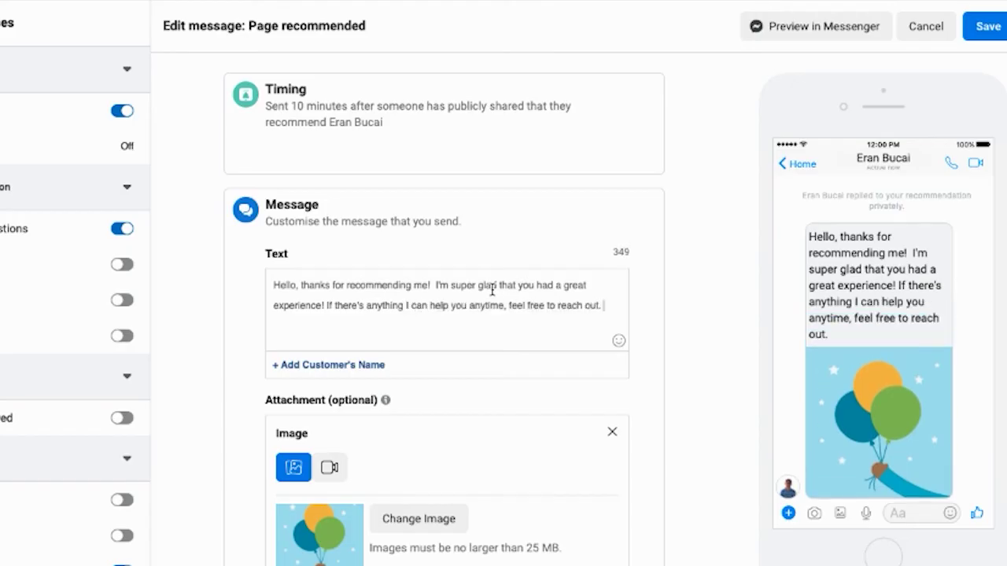
key("Return")
type("Thanks")
- Sign off with 'Thanks,' plus the customer's first name and save the message
left_click(358, 365)
left_click(334, 165)
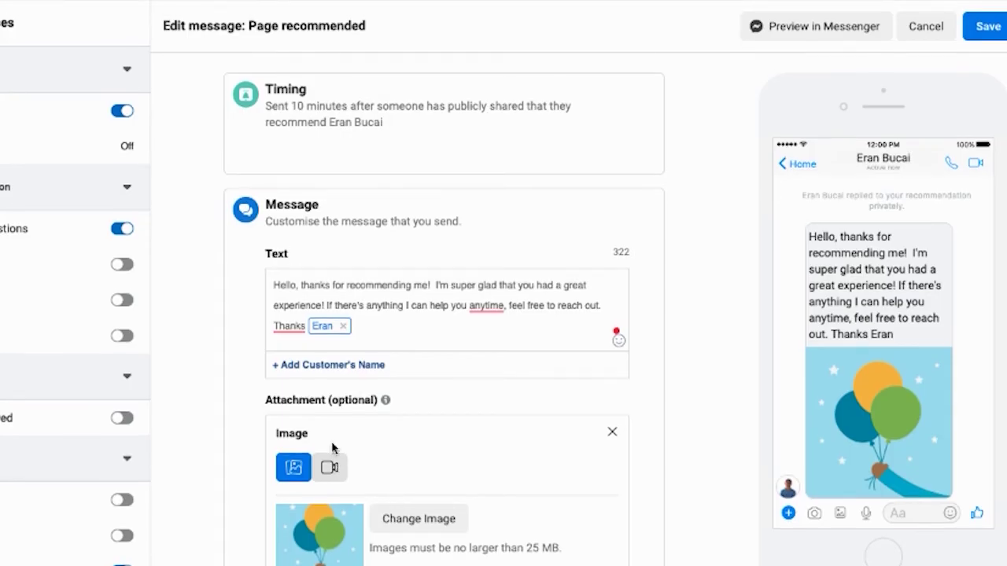
left_click(304, 367)
type(",")
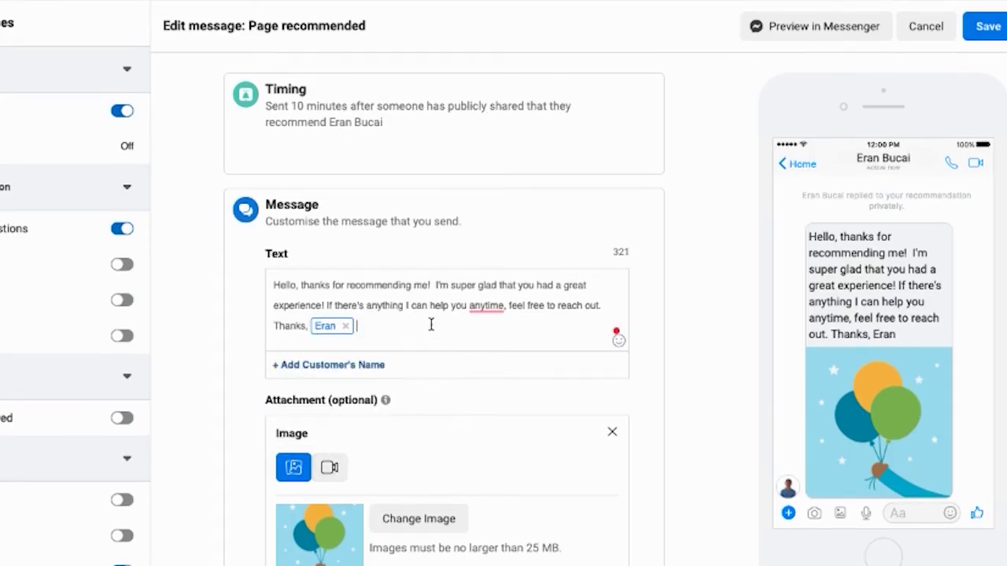
left_click(987, 26)
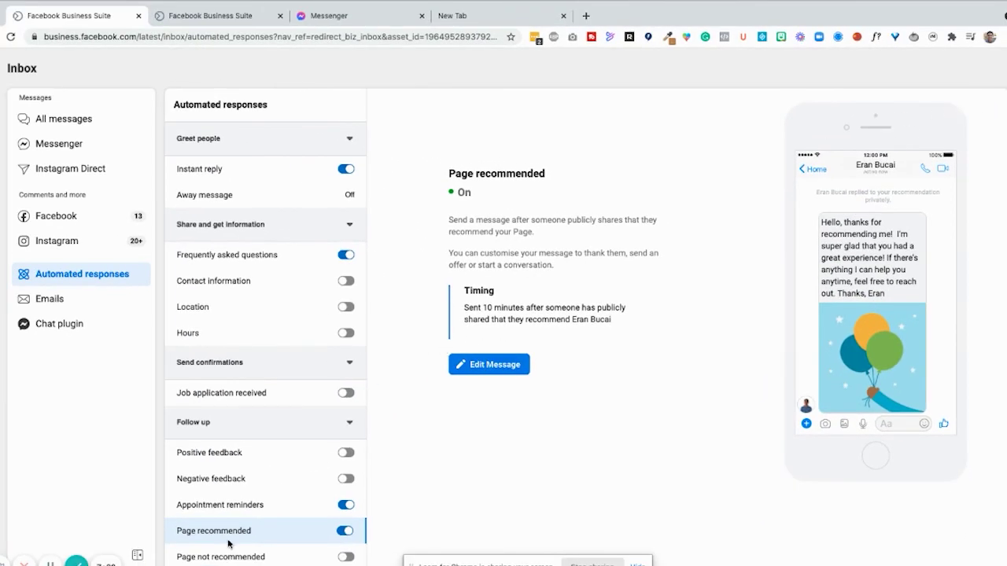
- Send a preview of the Page recommended message to Messenger and check it arrived
left_click(475, 364)
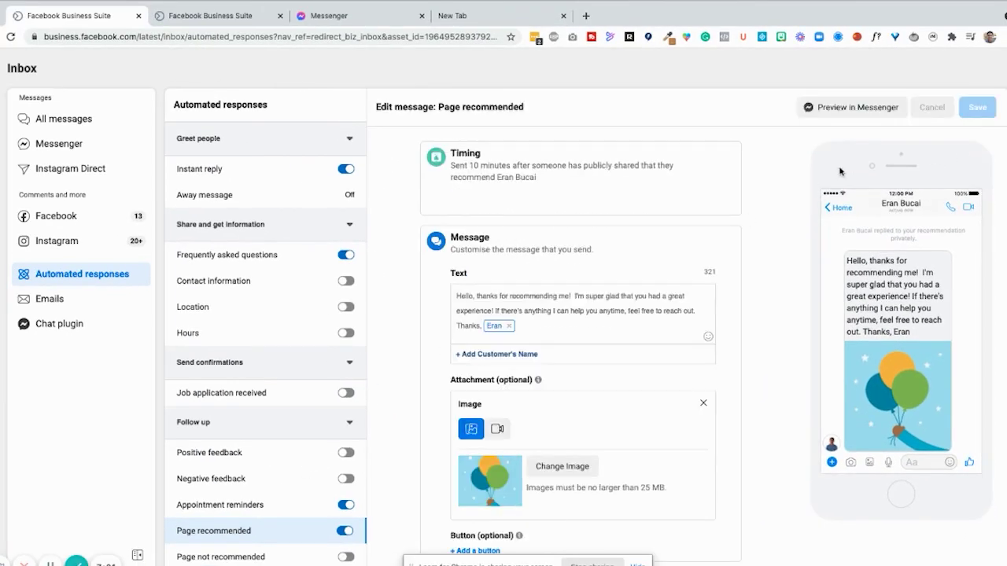
left_click(854, 108)
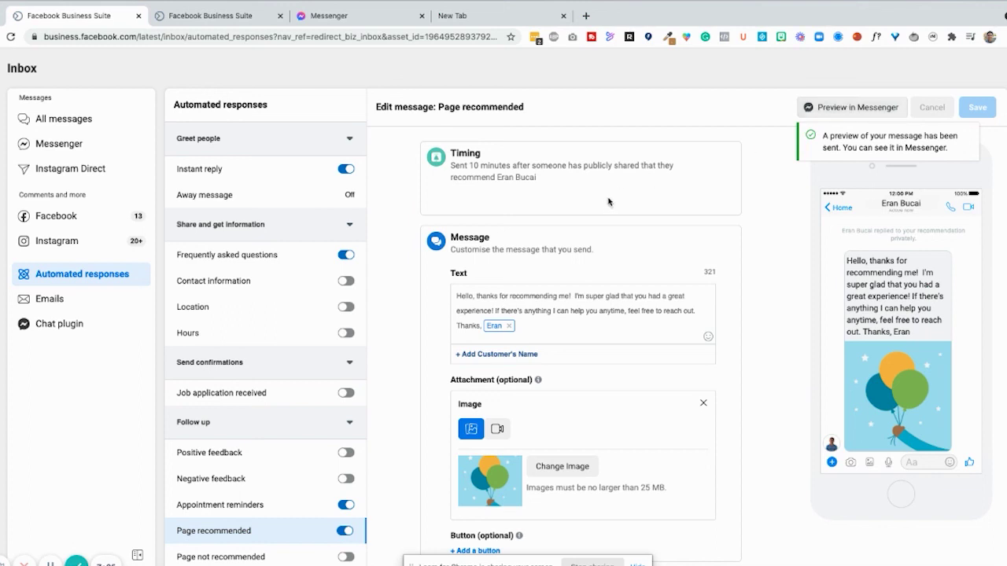
left_click(368, 15)
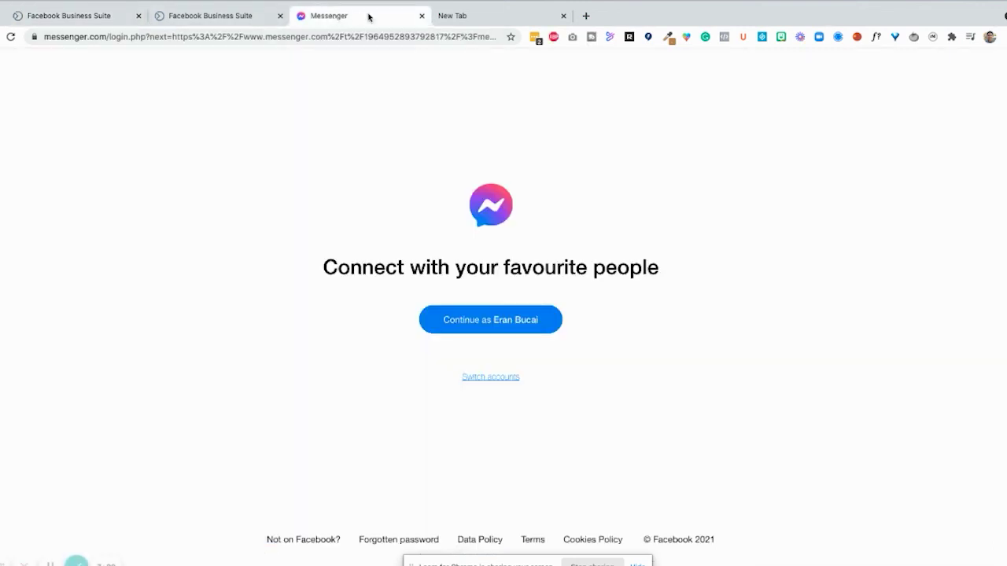
- Load facebook in the empty new tab, then return to Business Suite
left_click(460, 17)
type("facebook")
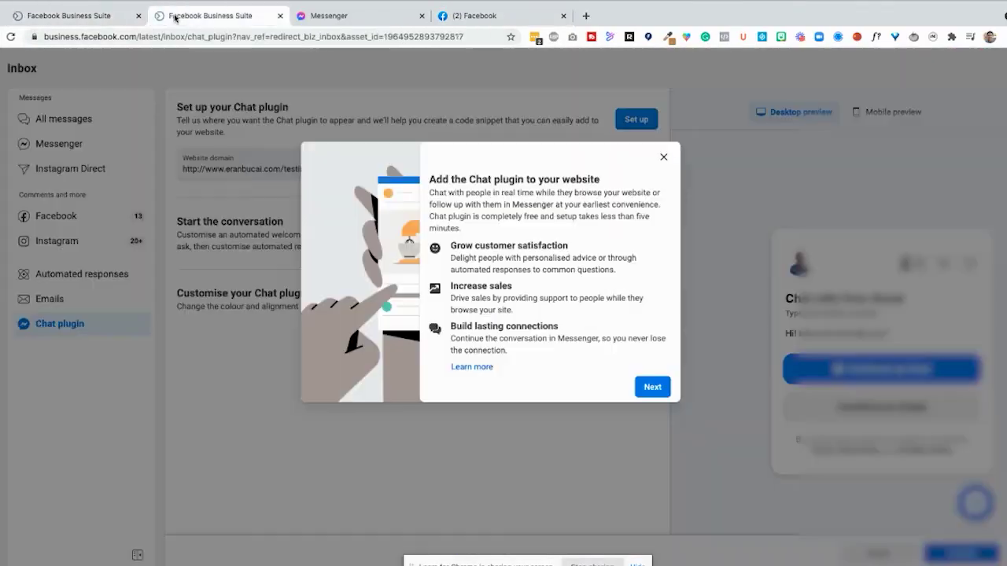
left_click(86, 16)
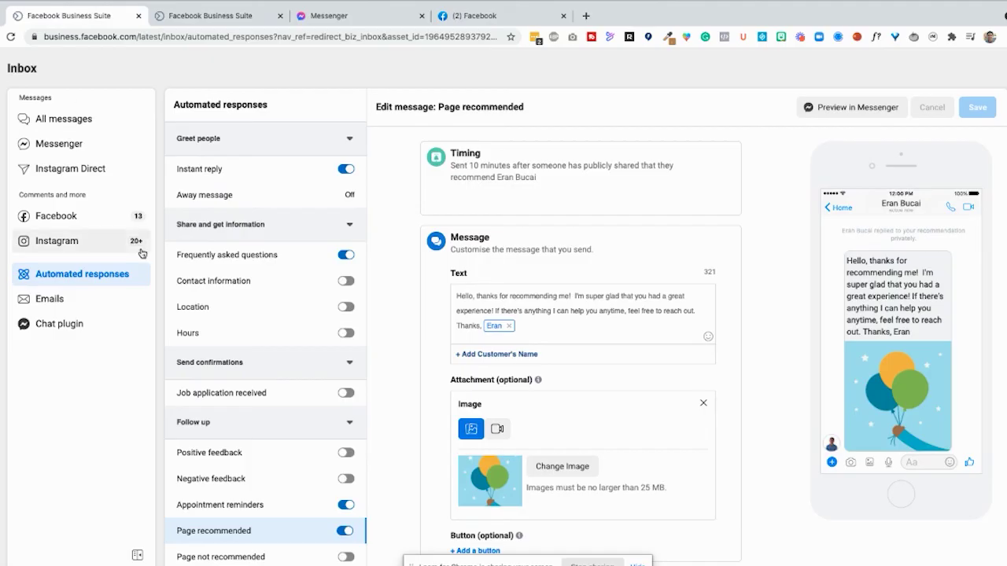